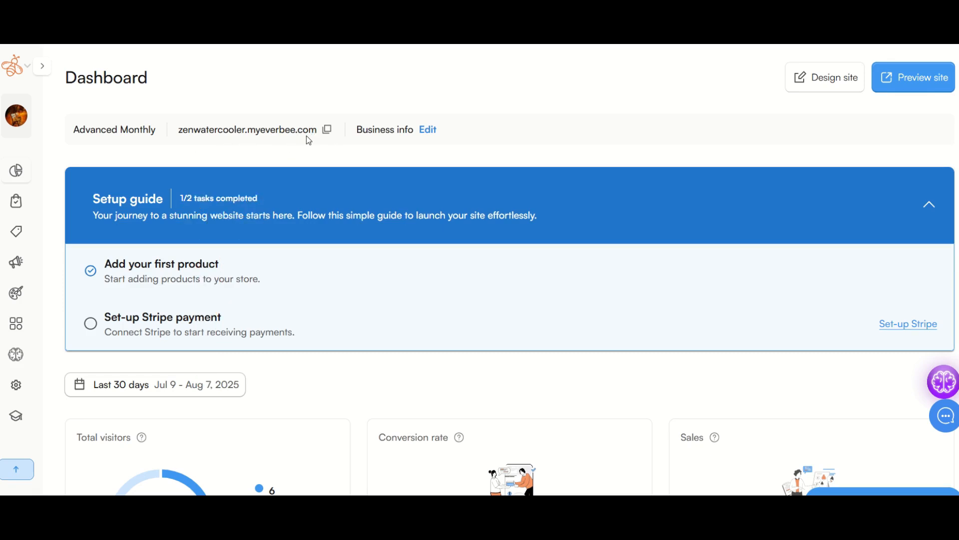
Open the live zenwatercooler.myeverbee.com storefront and look over its hero banner and sample product listings.
{"action": "left_click", "coordinate": [327, 131]}
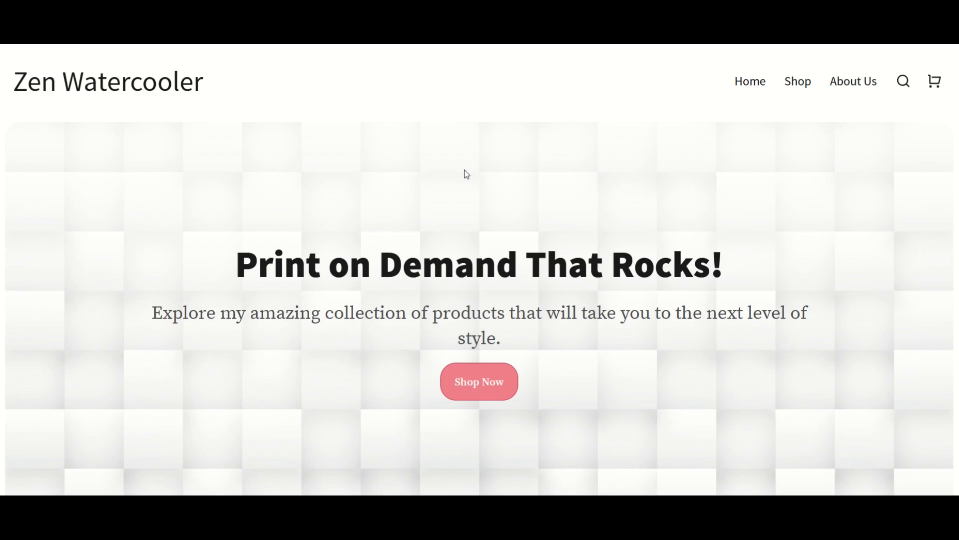
{"action": "scroll", "coordinate": [464, 171], "scroll_direction": "down", "scroll_amount": 6}
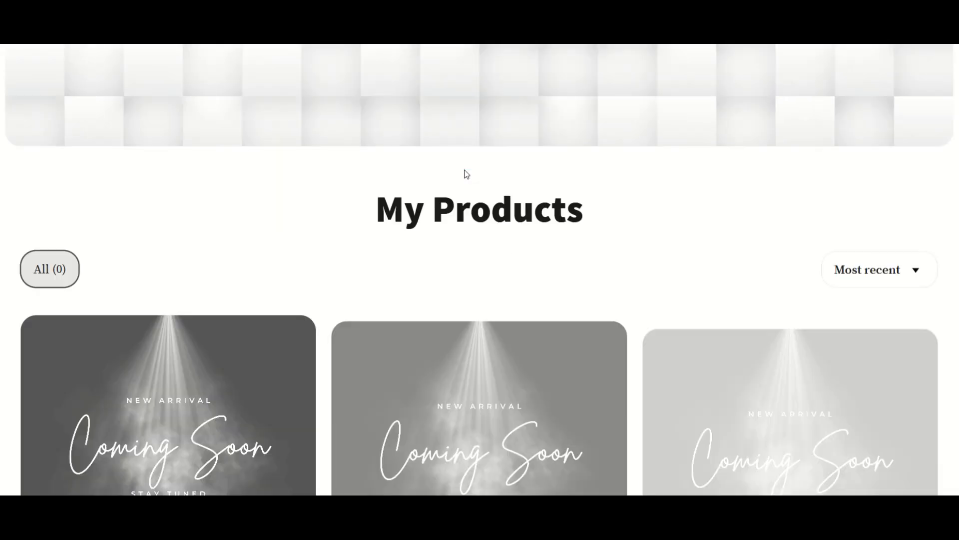
{"action": "scroll", "coordinate": [464, 173], "scroll_direction": "down", "scroll_amount": 8}
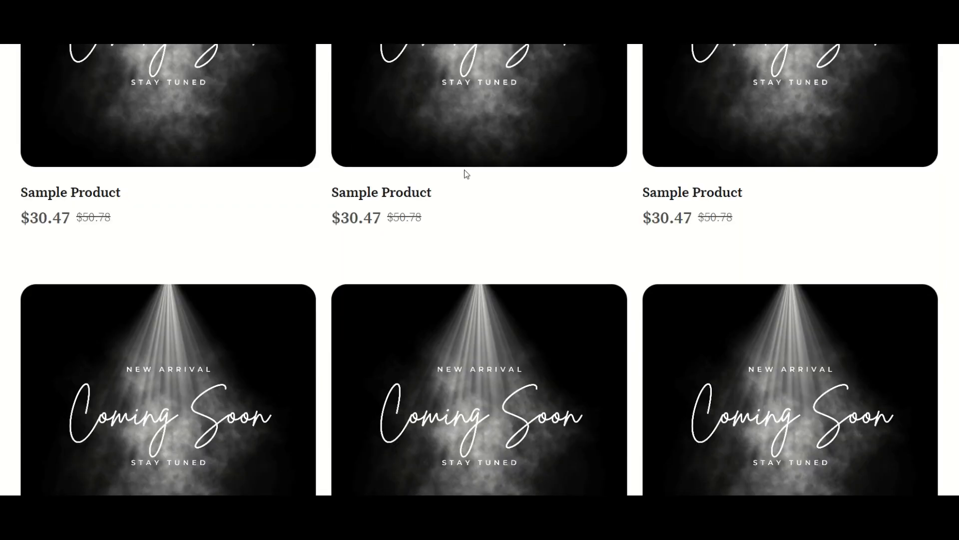
{"action": "scroll", "coordinate": [464, 174], "scroll_direction": "down", "scroll_amount": 5}
{"action": "scroll", "coordinate": [713, 215], "scroll_direction": "down", "scroll_amount": 4}
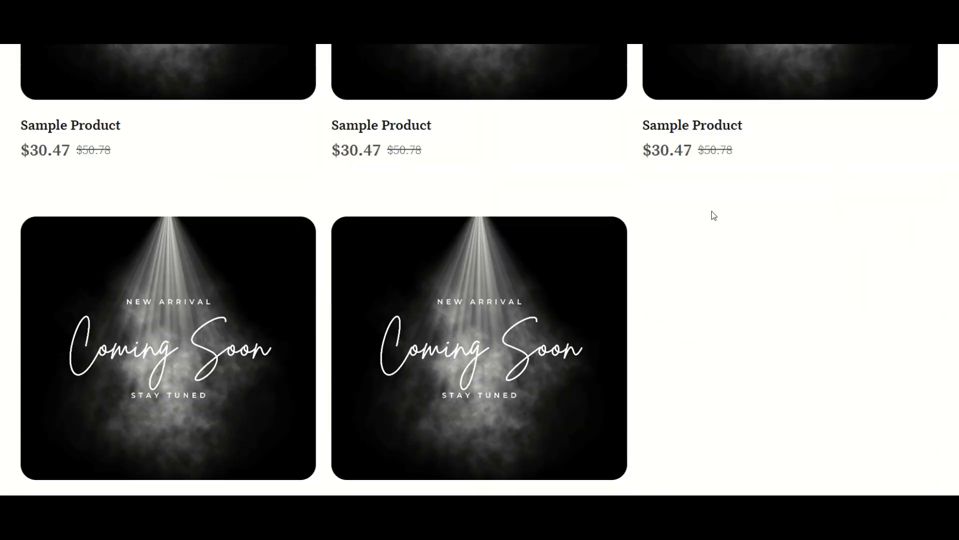
{"action": "scroll", "coordinate": [251, 302], "scroll_direction": "up", "scroll_amount": 20}
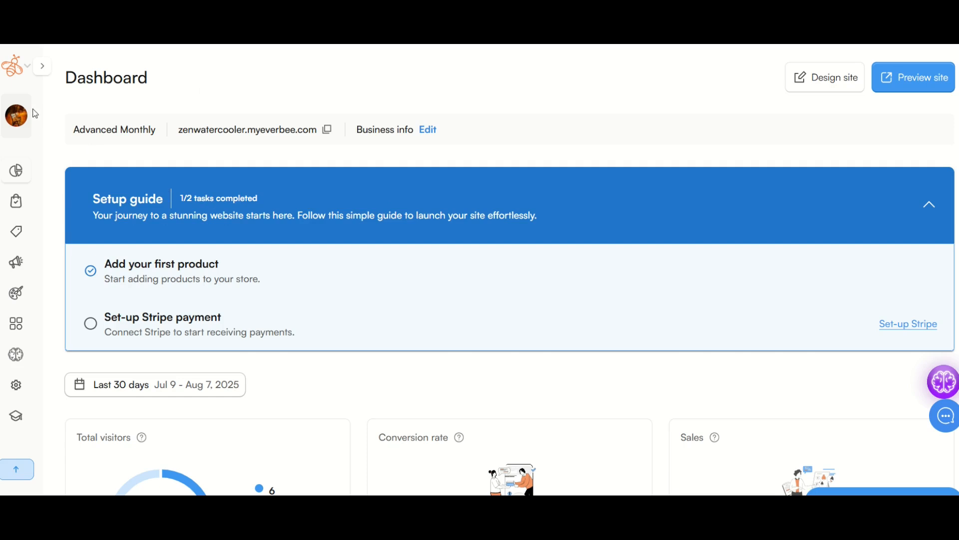
Open the Designer's Builder for the zenwatercooler store.
{"action": "left_click", "coordinate": [43, 73]}
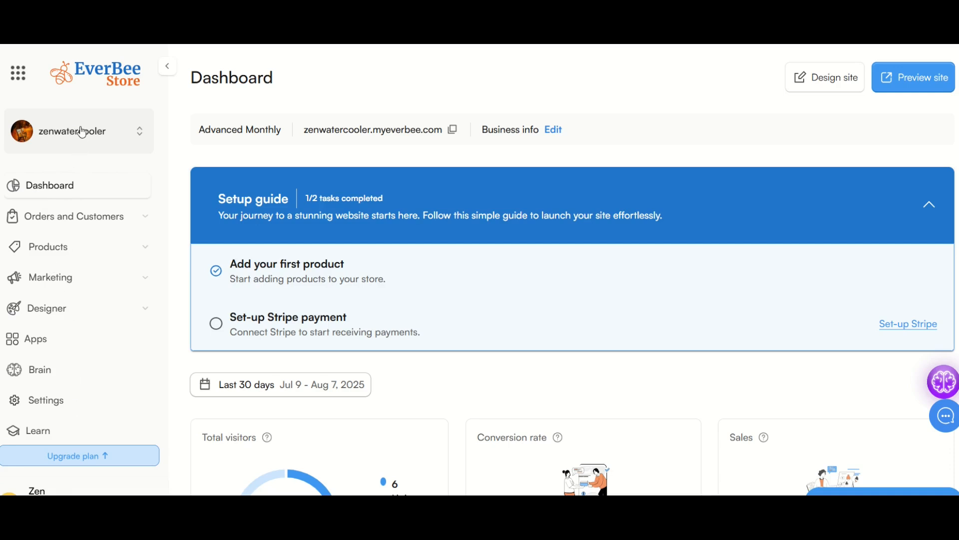
{"action": "left_click", "coordinate": [52, 315]}
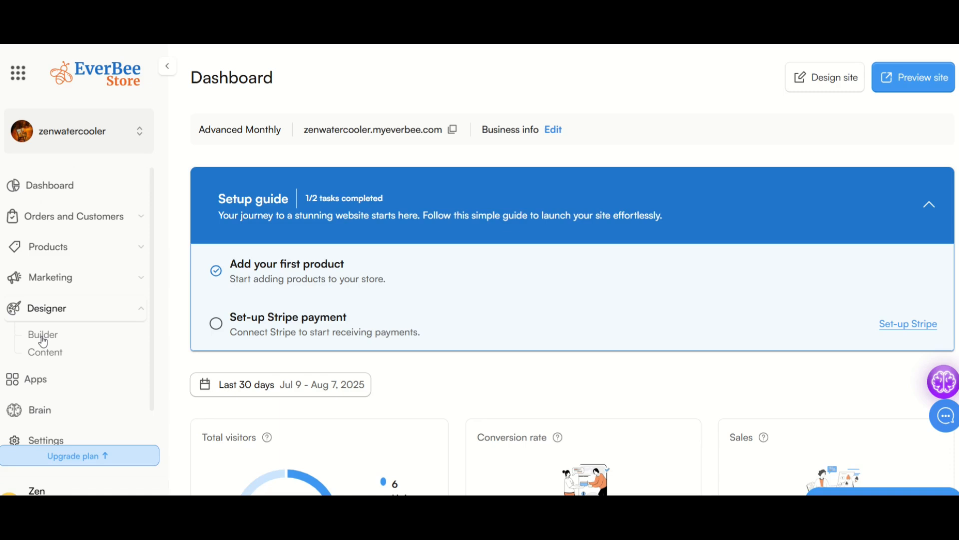
{"action": "left_click", "coordinate": [43, 335]}
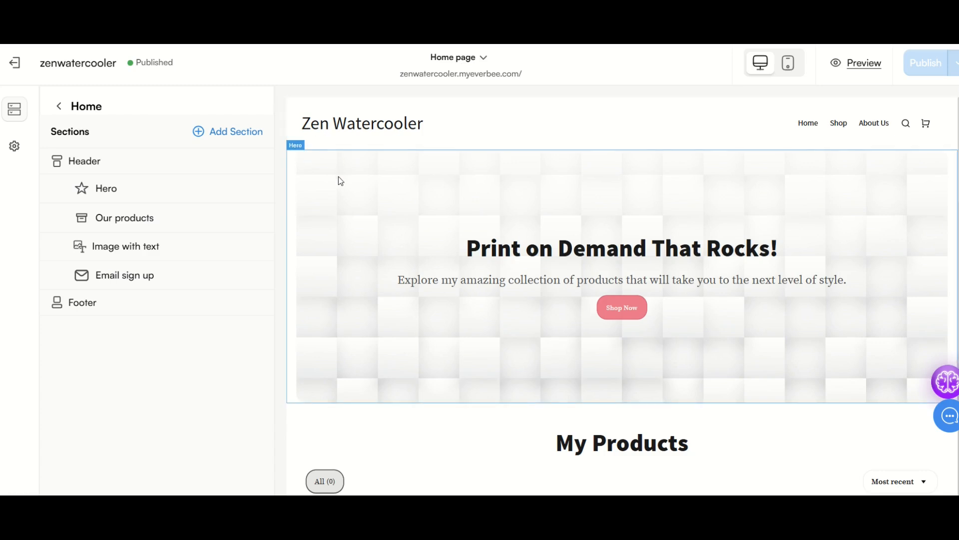
Examine the home page's sections from the hero through products, image with text and email sign up to the footer.
{"action": "scroll", "coordinate": [395, 438], "scroll_direction": "down", "scroll_amount": 5}
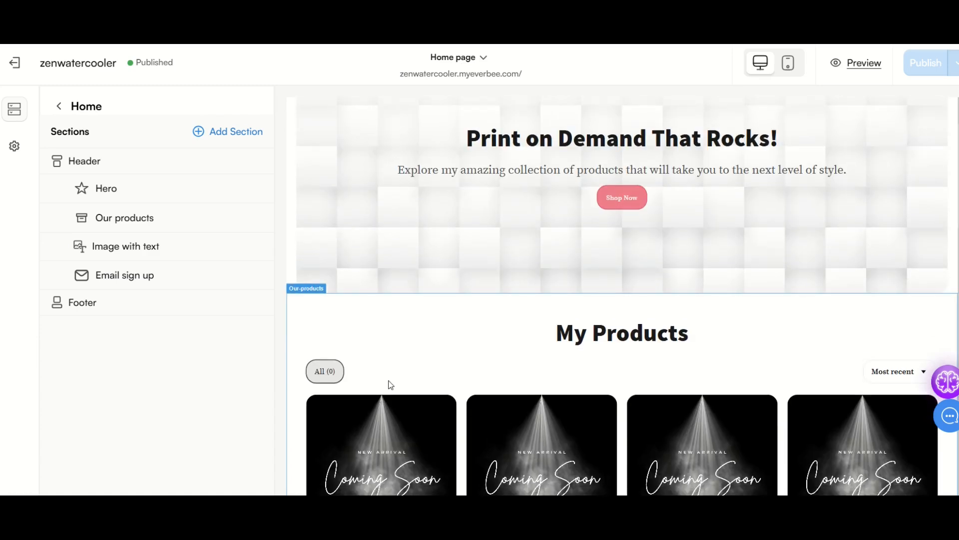
{"action": "scroll", "coordinate": [391, 384], "scroll_direction": "down", "scroll_amount": 8}
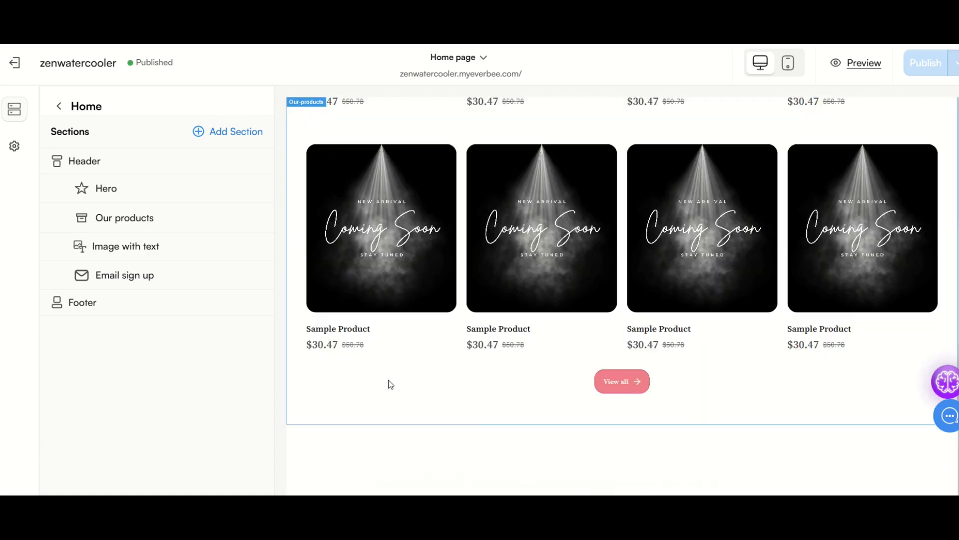
{"action": "scroll", "coordinate": [391, 384], "scroll_direction": "down", "scroll_amount": 2}
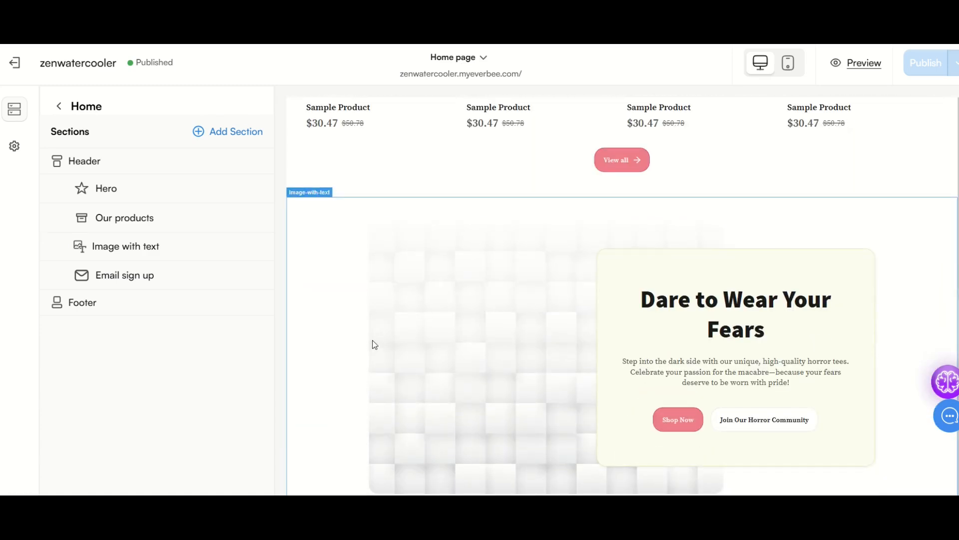
{"action": "scroll", "coordinate": [375, 345], "scroll_direction": "down", "scroll_amount": 5}
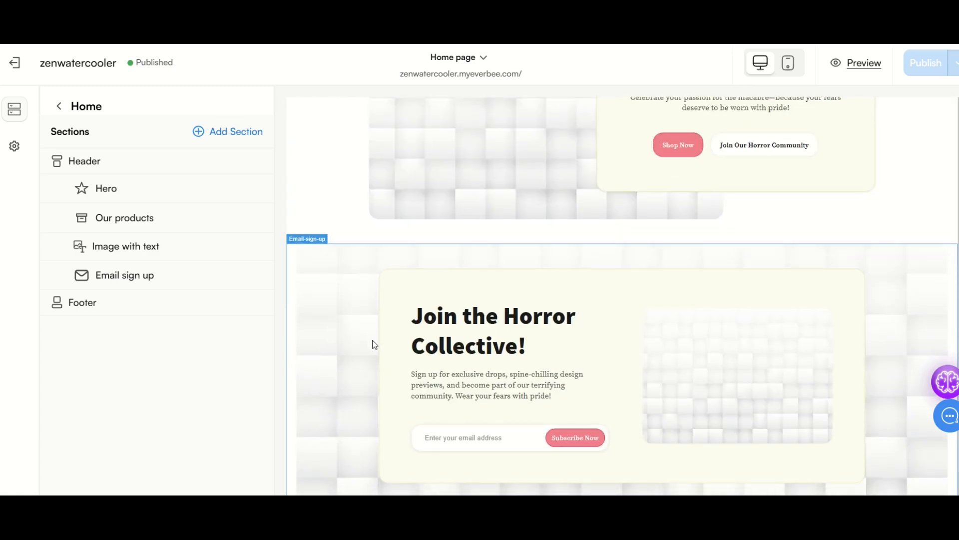
{"action": "scroll", "coordinate": [373, 340], "scroll_direction": "down", "scroll_amount": 4}
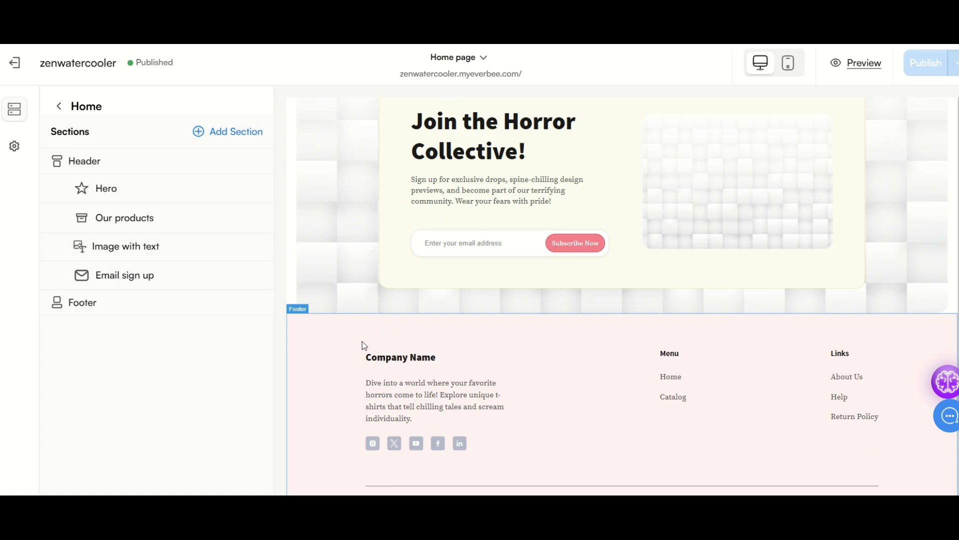
{"action": "scroll", "coordinate": [337, 326], "scroll_direction": "up", "scroll_amount": 3}
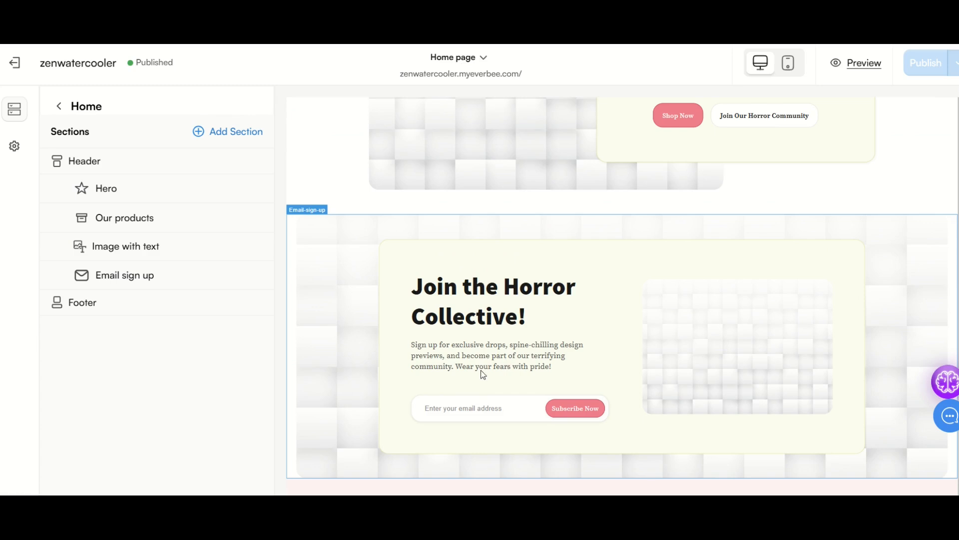
{"action": "scroll", "coordinate": [479, 370], "scroll_direction": "up", "scroll_amount": 10}
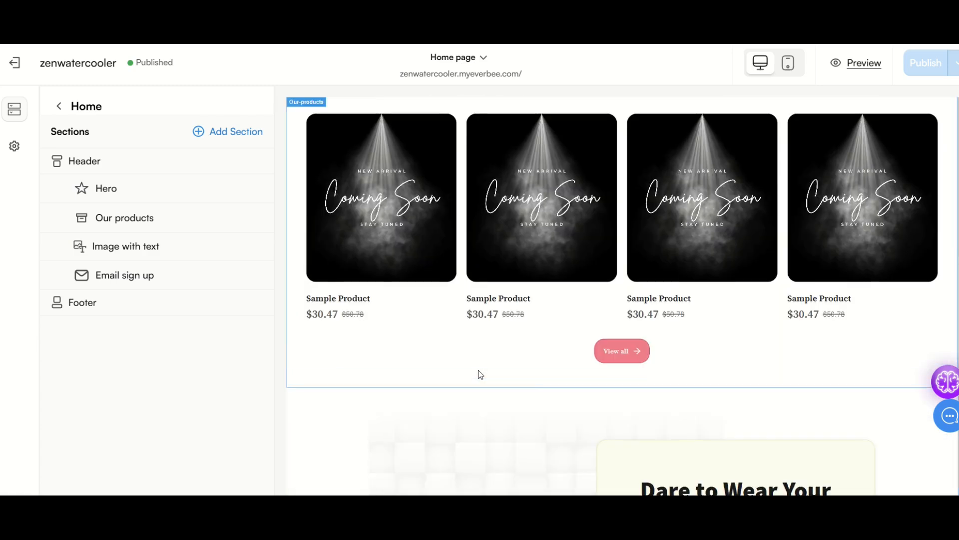
{"action": "scroll", "coordinate": [478, 370], "scroll_direction": "up", "scroll_amount": 5}
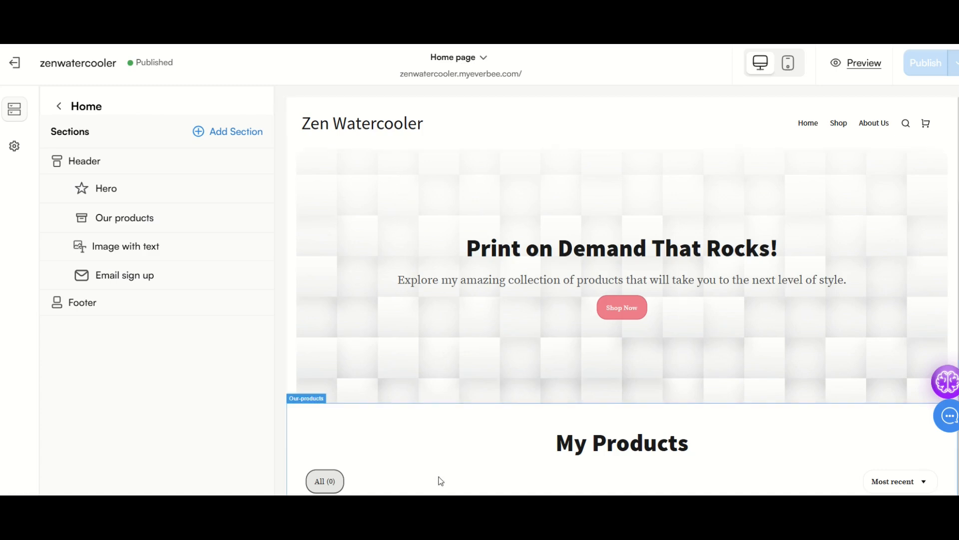
Switch the builder to the terms and condition page and read through its Terms of Service text.
{"action": "left_click", "coordinate": [483, 58]}
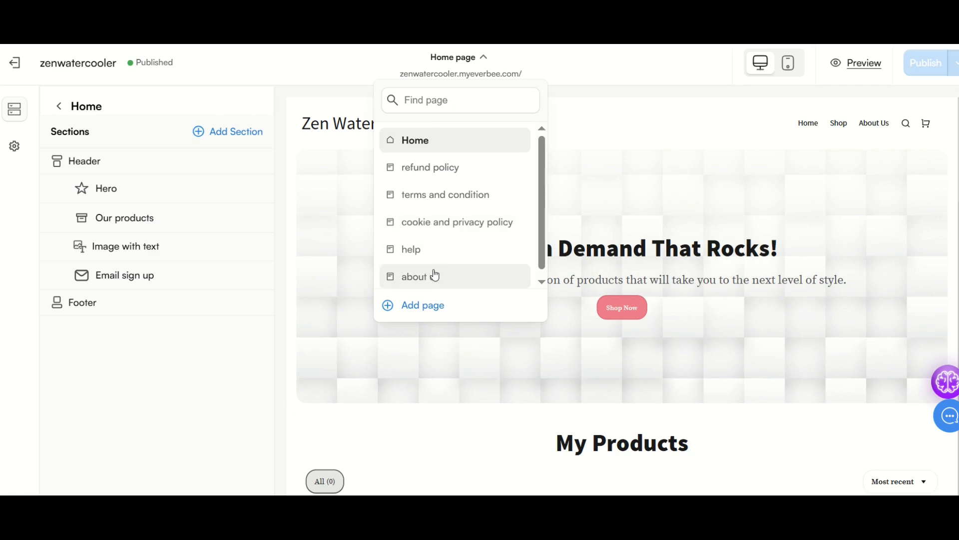
{"action": "left_click", "coordinate": [431, 200]}
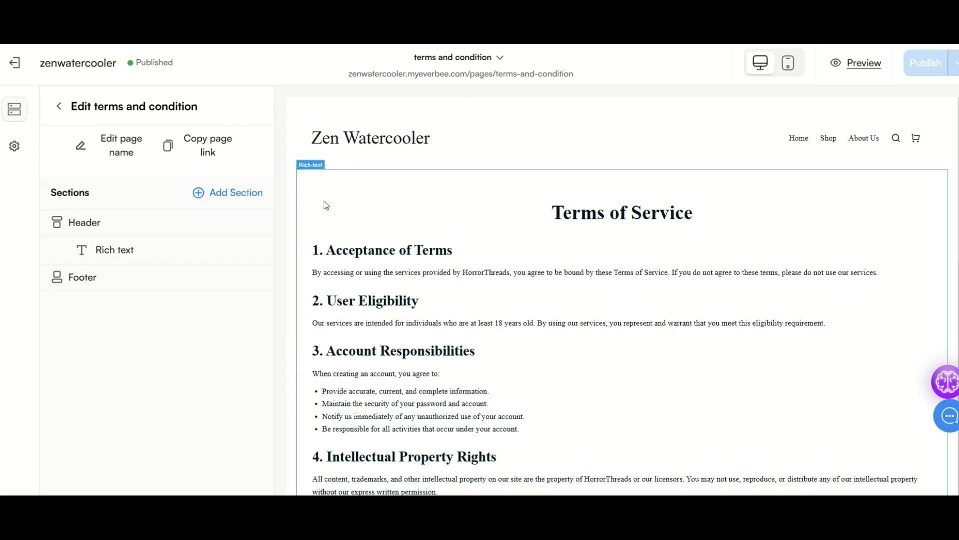
{"action": "scroll", "coordinate": [325, 202], "scroll_direction": "down", "scroll_amount": 9}
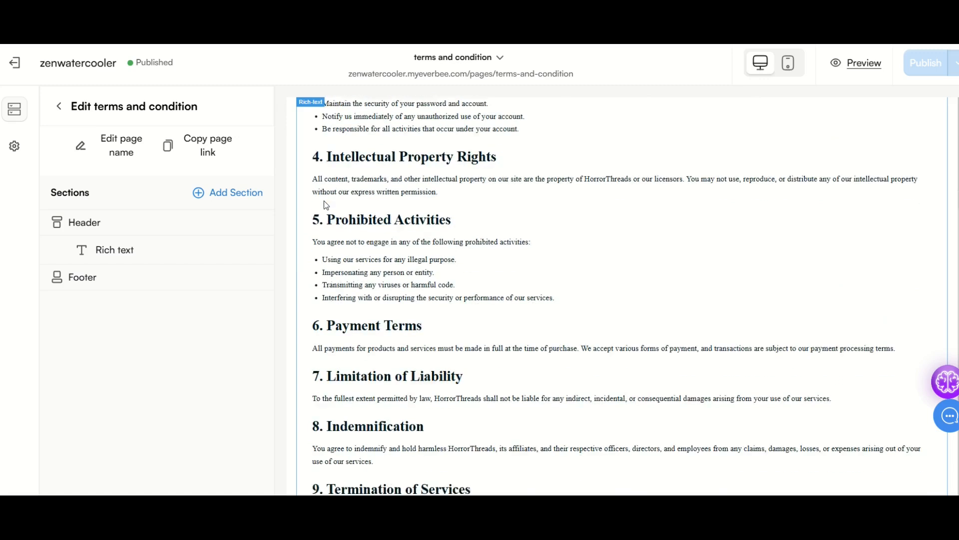
{"action": "scroll", "coordinate": [339, 180], "scroll_direction": "up", "scroll_amount": 10}
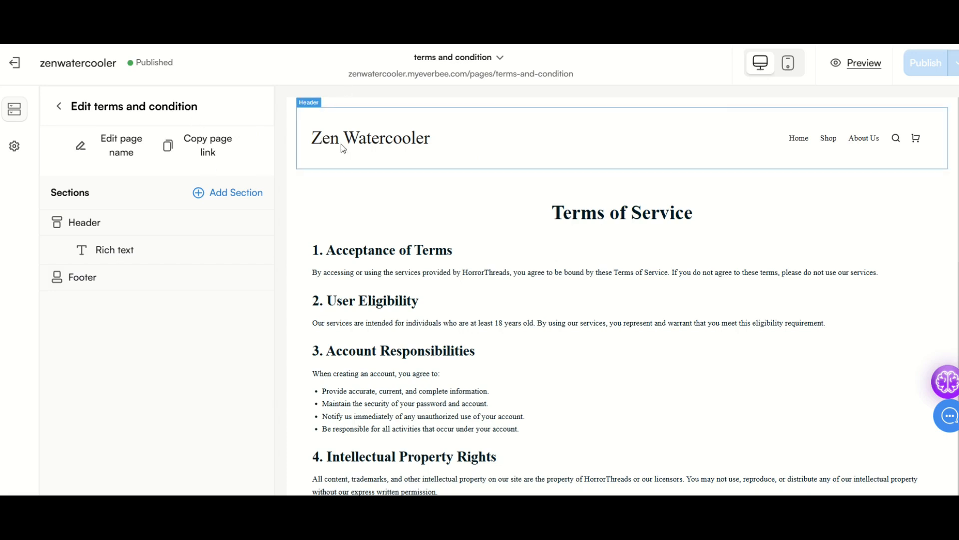
{"action": "scroll", "coordinate": [419, 142], "scroll_direction": "down", "scroll_amount": 2}
{"action": "scroll", "coordinate": [377, 215], "scroll_direction": "up", "scroll_amount": 1}
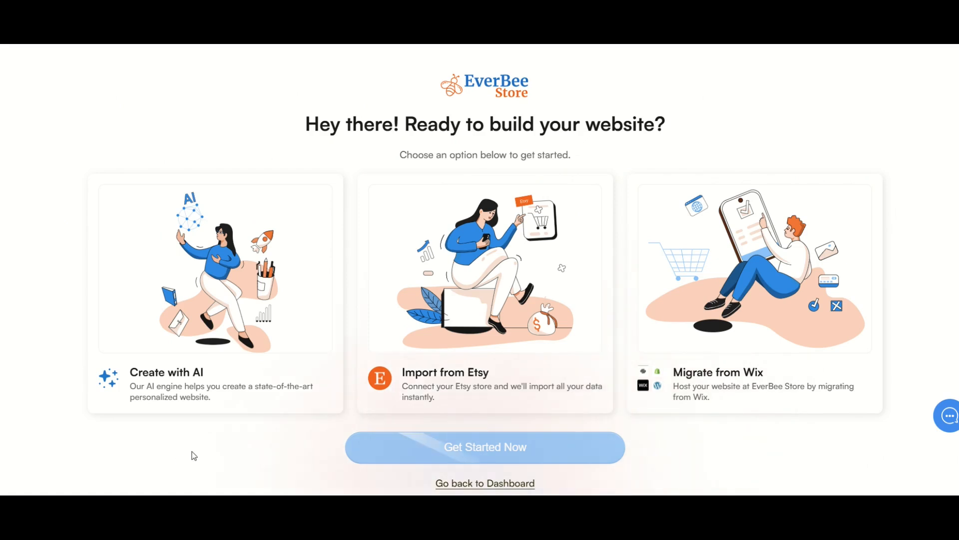
Start a site with AI using "create a t-shirt shop online and name it "Viking Threads"", and submit the suggested description for history enthusiasts and fashion lovers.
{"action": "left_click", "coordinate": [241, 379]}
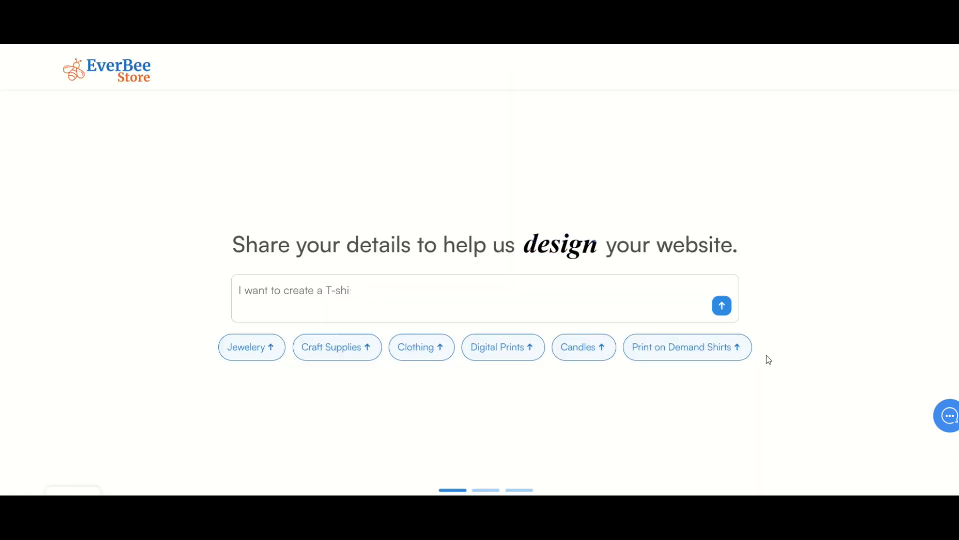
{"action": "left_click", "coordinate": [396, 295]}
{"action": "key", "text": "ctrl+v"}
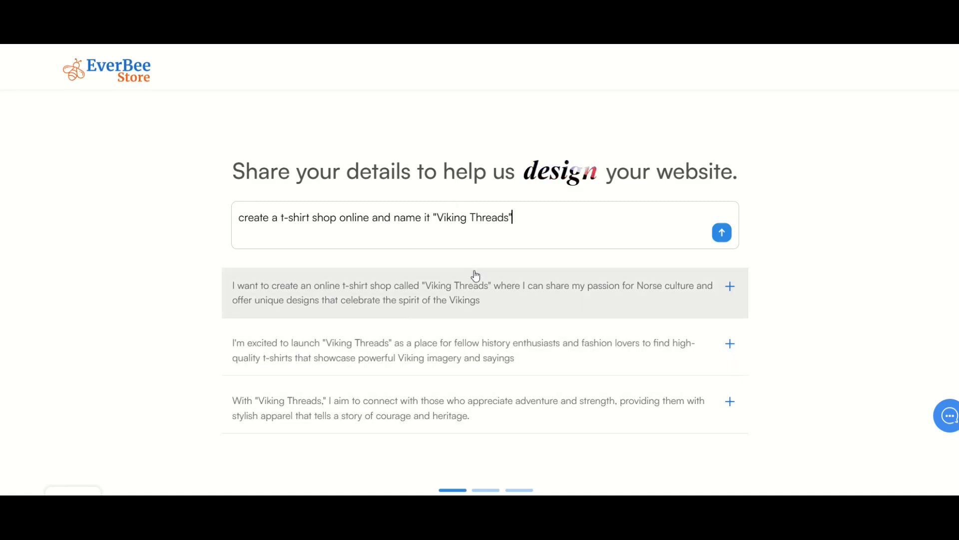
{"action": "left_click", "coordinate": [381, 344]}
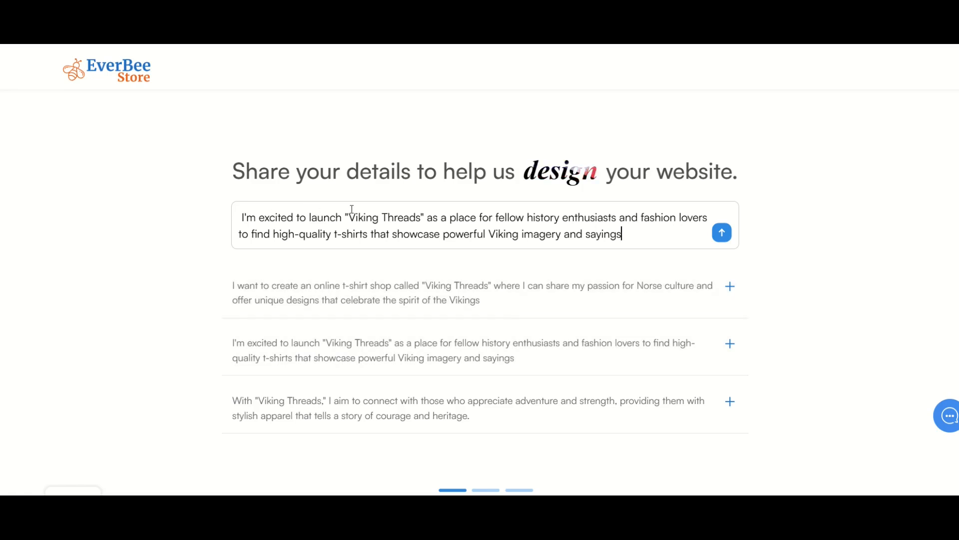
{"action": "left_click", "coordinate": [722, 233]}
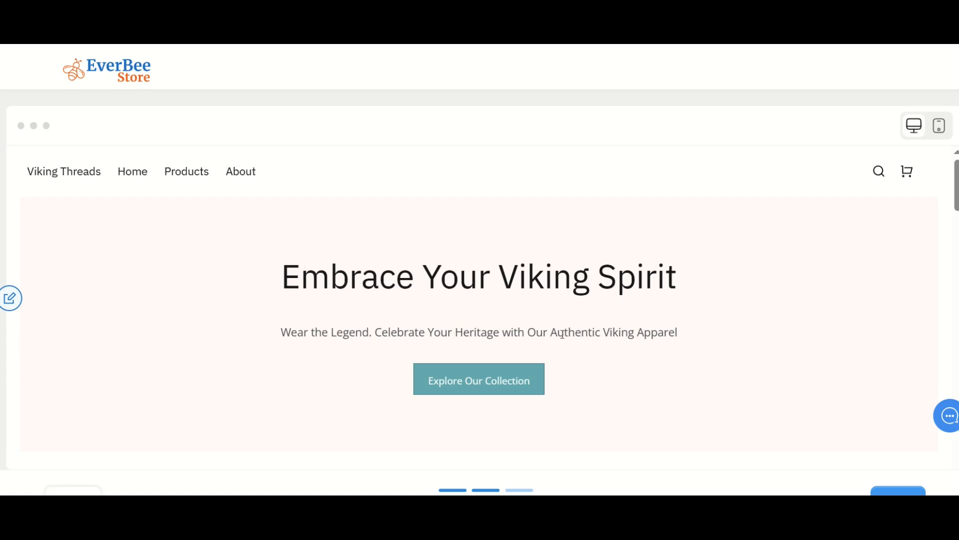
Continue to the generated site's styling and choose the Raleway and Merriweather font pairing.
{"action": "left_click", "coordinate": [898, 494]}
{"action": "scroll", "coordinate": [220, 377], "scroll_direction": "down", "scroll_amount": 2}
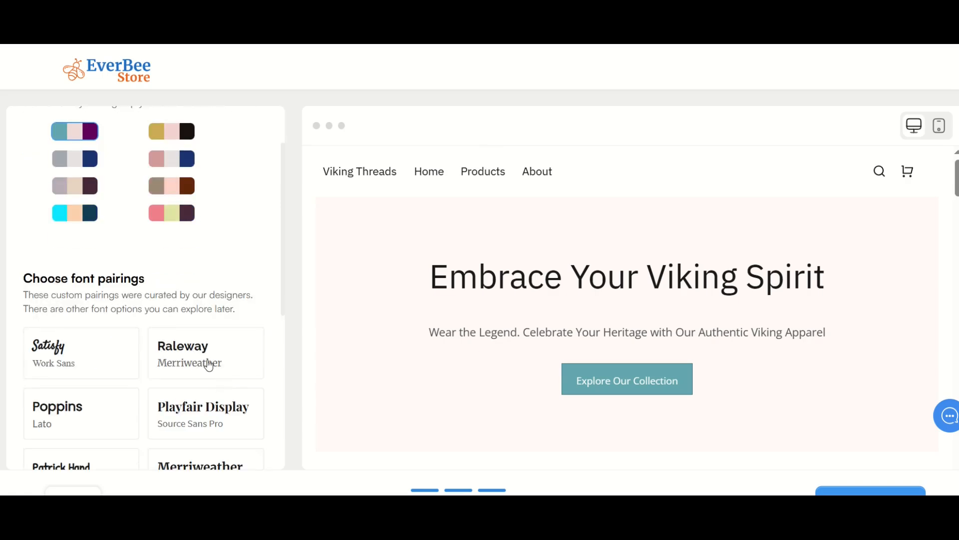
{"action": "left_click", "coordinate": [205, 356]}
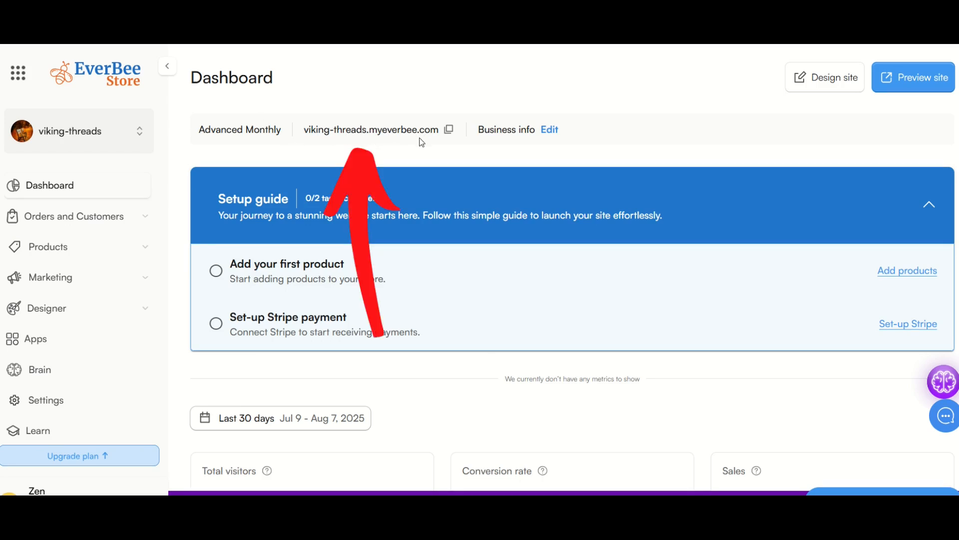
Change the Viking Threads store's subdomain to vikingthreads in the site's domain settings and save it.
{"action": "left_click", "coordinate": [548, 132]}
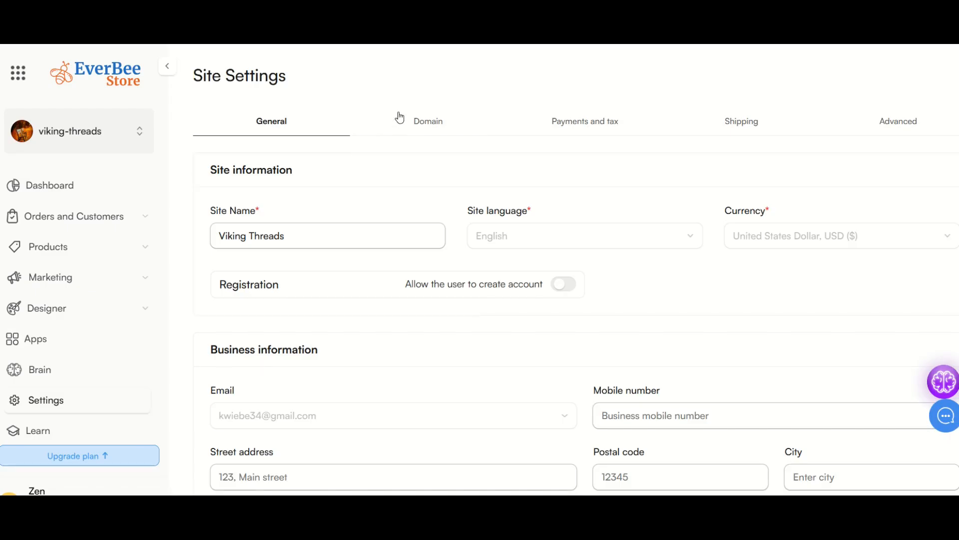
{"action": "left_click", "coordinate": [431, 125]}
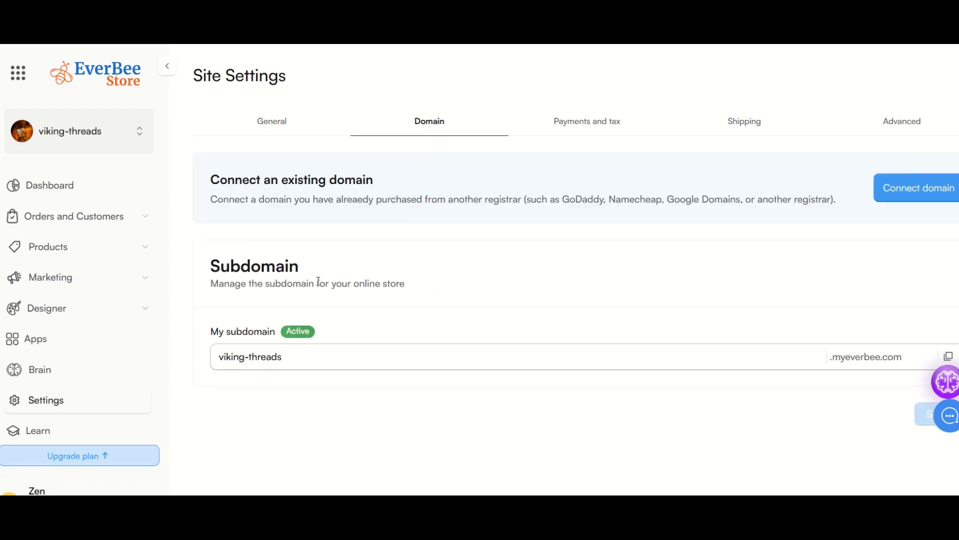
{"action": "left_click", "coordinate": [250, 359]}
{"action": "key", "text": "BackSpace"}
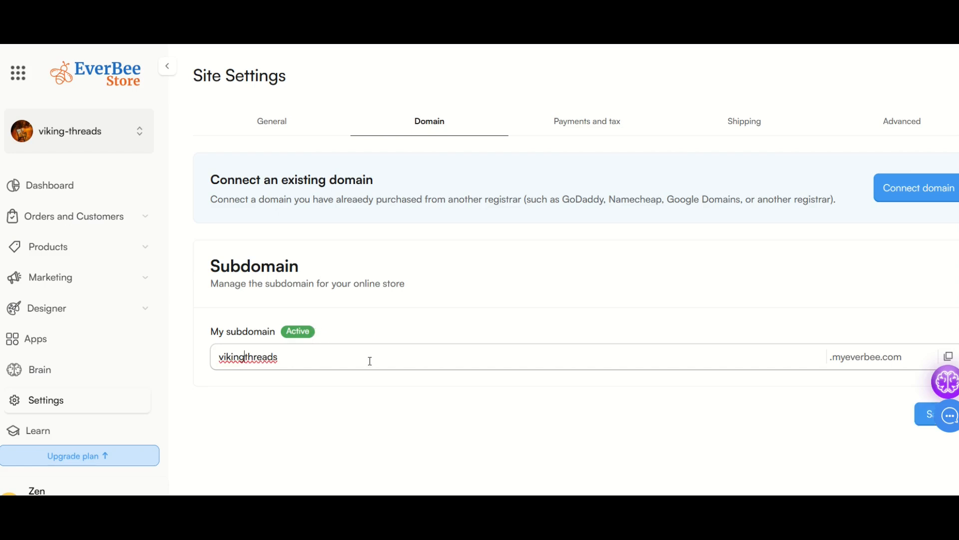
{"action": "left_click", "coordinate": [922, 419]}
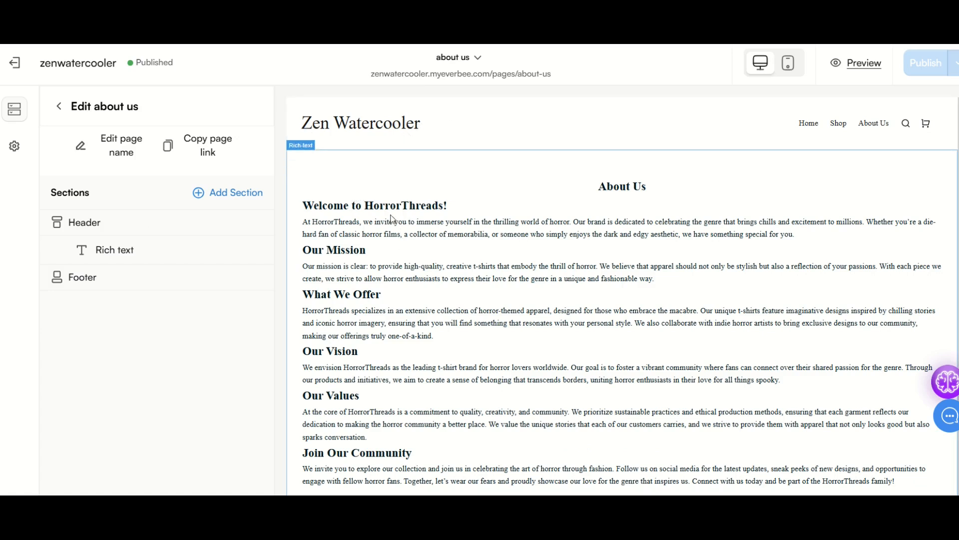
Read through the about us page and examine the content, style and advanced settings of its rich text section.
{"action": "scroll", "coordinate": [413, 301], "scroll_direction": "down", "scroll_amount": 3}
{"action": "scroll", "coordinate": [421, 325], "scroll_direction": "up", "scroll_amount": 3}
{"action": "left_click", "coordinate": [381, 189]}
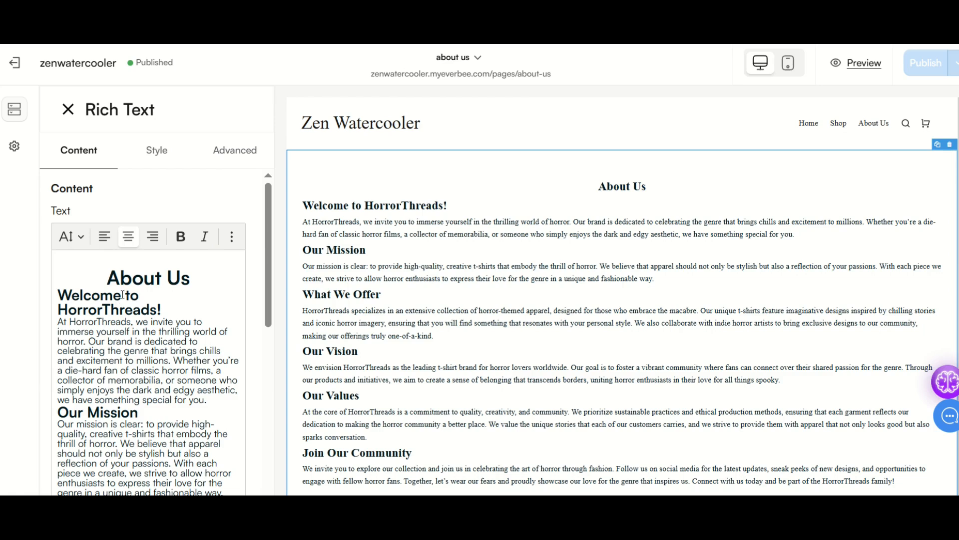
{"action": "left_click", "coordinate": [330, 132]}
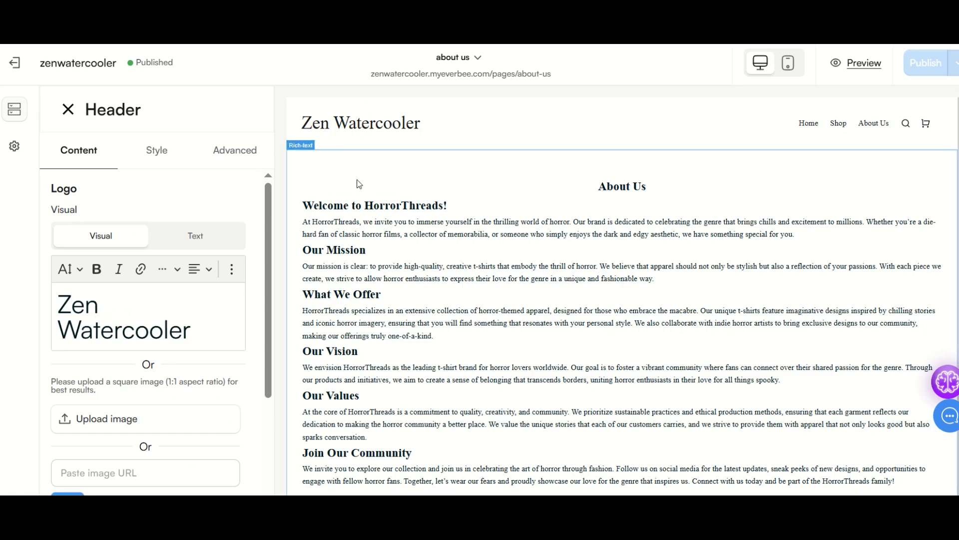
{"action": "left_click", "coordinate": [362, 209]}
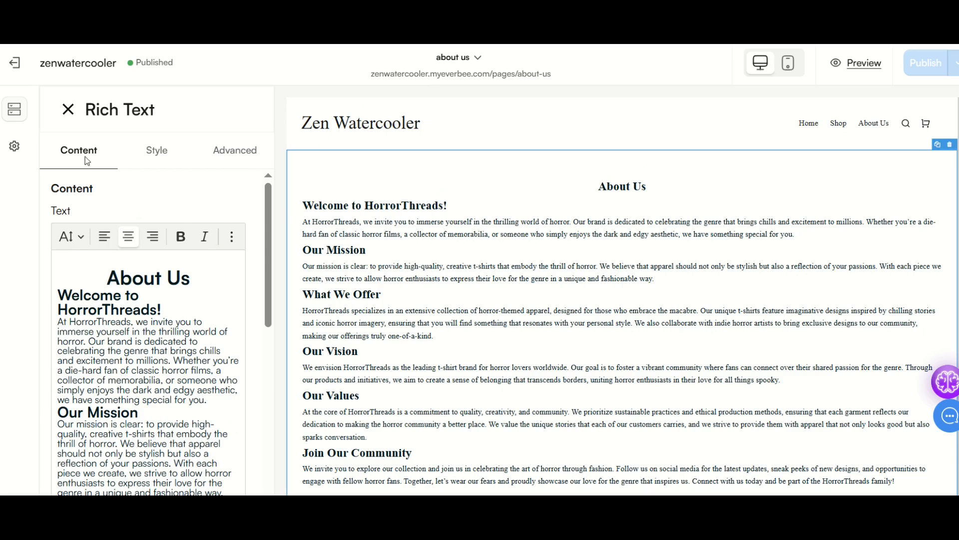
{"action": "left_click", "coordinate": [142, 154]}
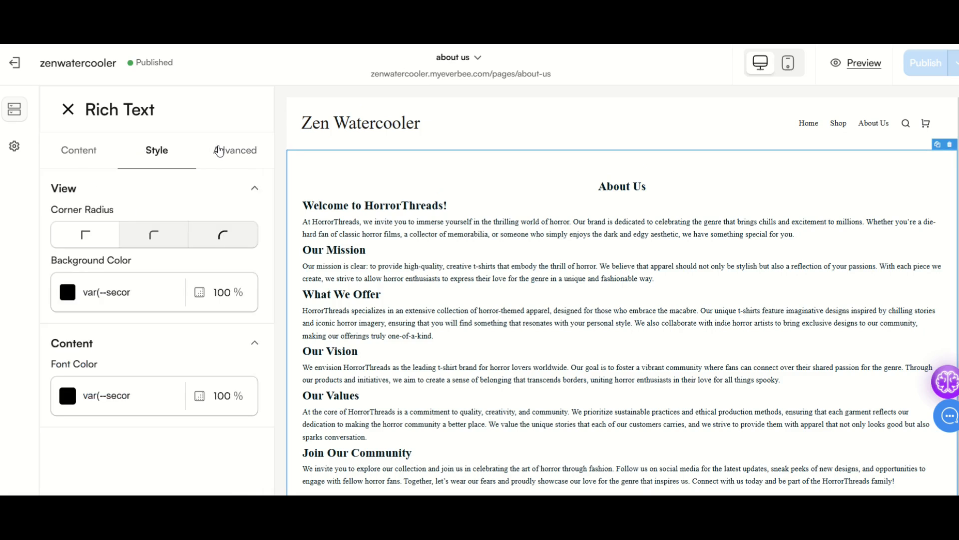
{"action": "left_click", "coordinate": [220, 150]}
{"action": "left_click", "coordinate": [69, 158]}
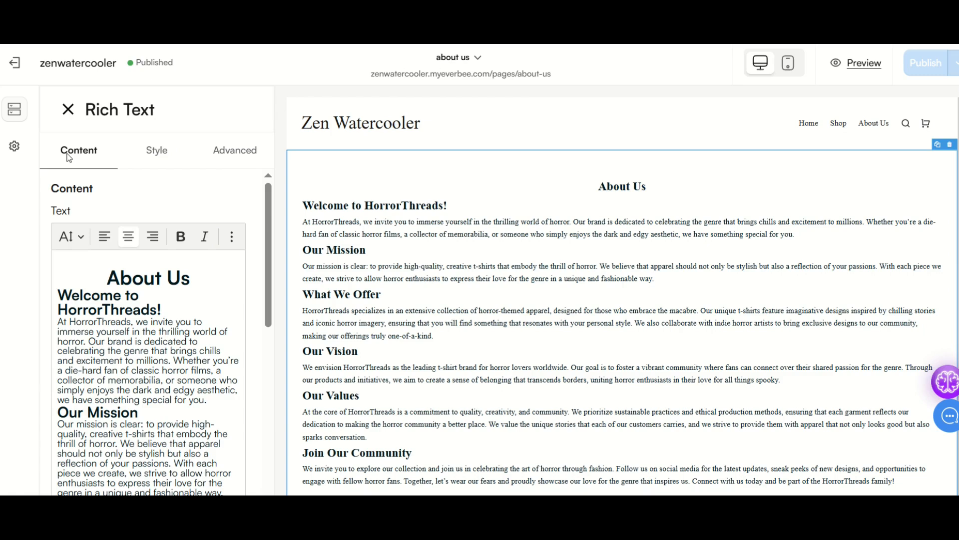
Replace HorrorThreads with Zen Watercooler in the About Us welcome heading and the opening sentence below it.
{"action": "scroll", "coordinate": [62, 215], "scroll_direction": "down", "scroll_amount": 3}
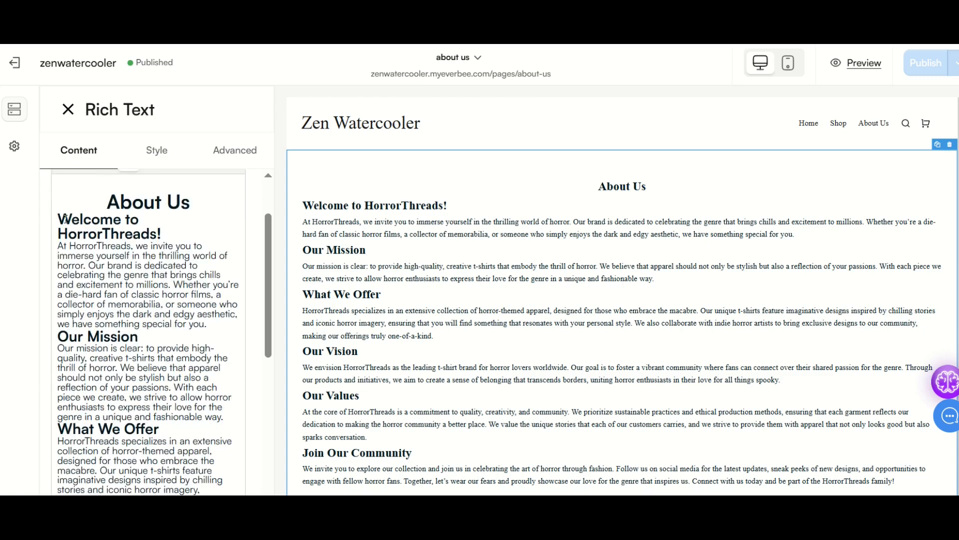
{"action": "left_click", "coordinate": [104, 231]}
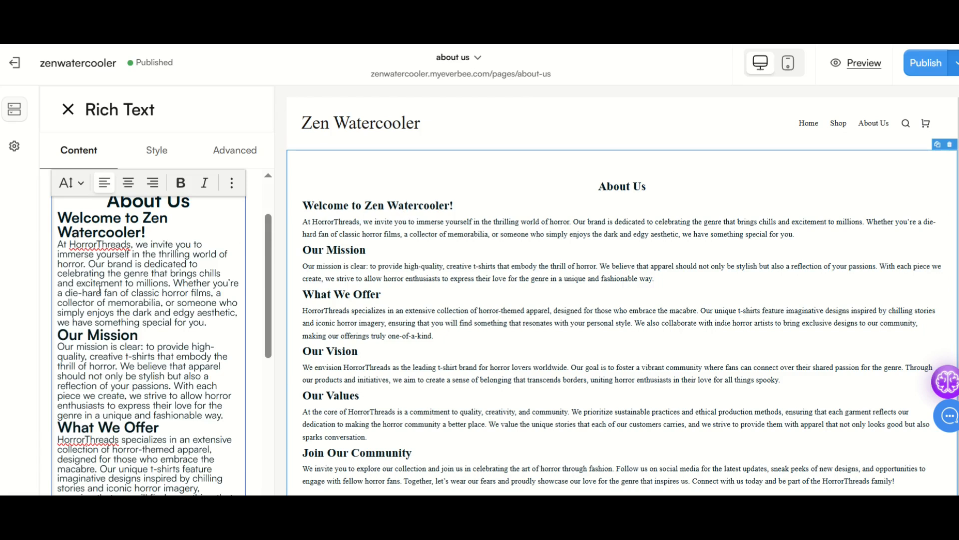
{"action": "key", "text": "BackSpace"}
{"action": "type", "text": "Zen"}
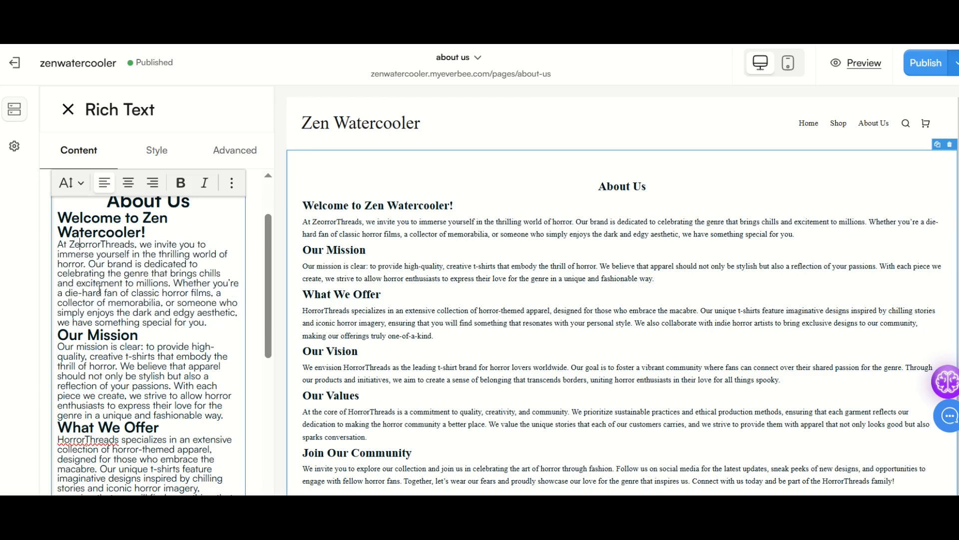
{"action": "type", "text": " Watercooler"}
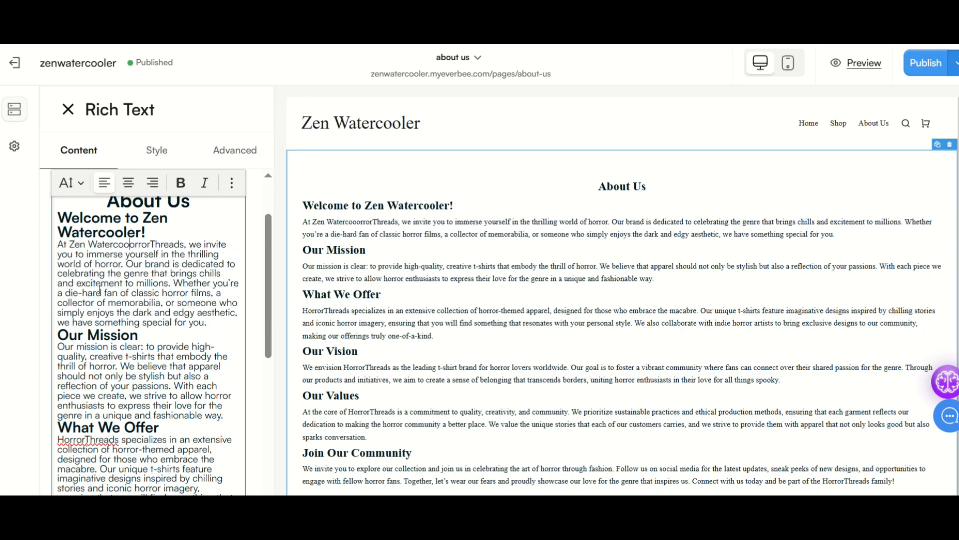
{"action": "key", "text": "ctrl+Delete"}
{"action": "key", "text": "BackSpace"}
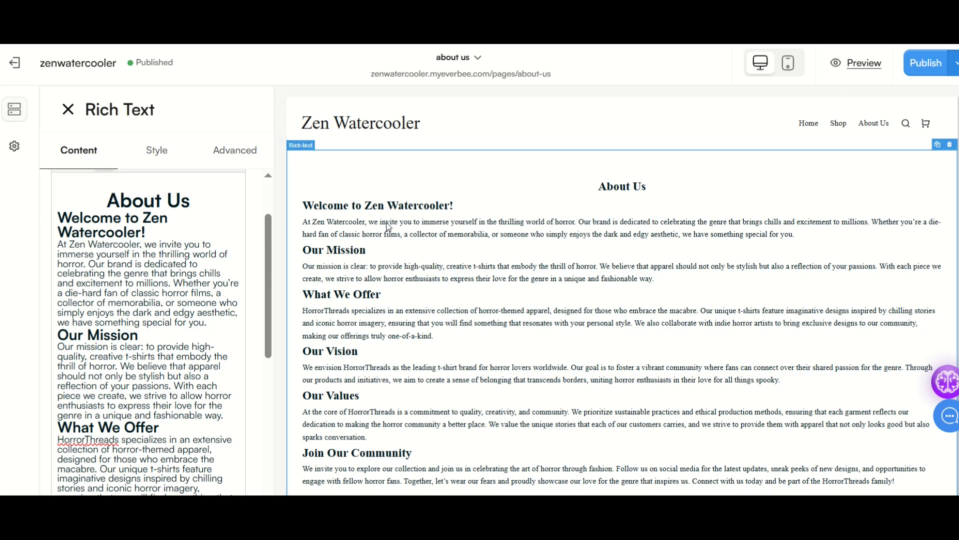
Publish the about us page and check the Zen Watercooler name on the About Us page of the site preview.
{"action": "left_click", "coordinate": [922, 68]}
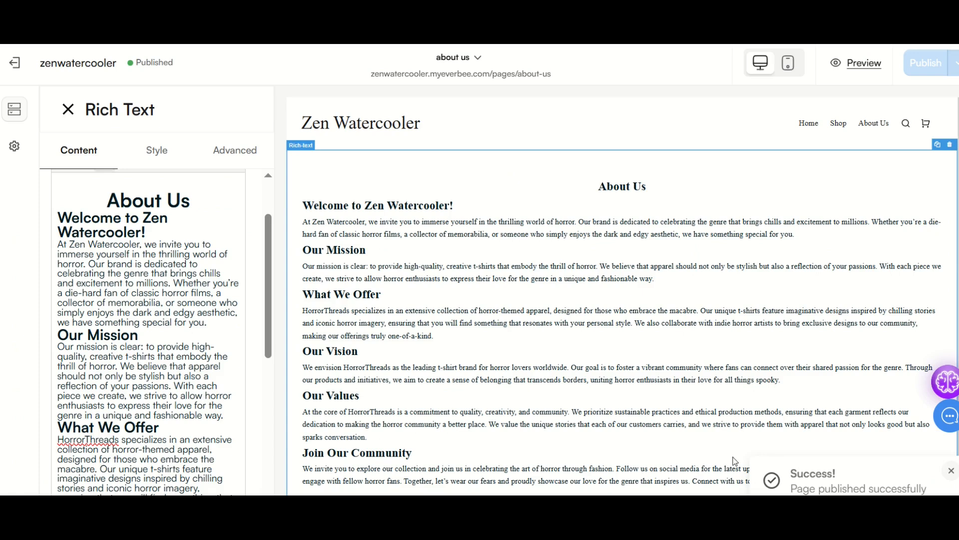
{"action": "left_click", "coordinate": [860, 65]}
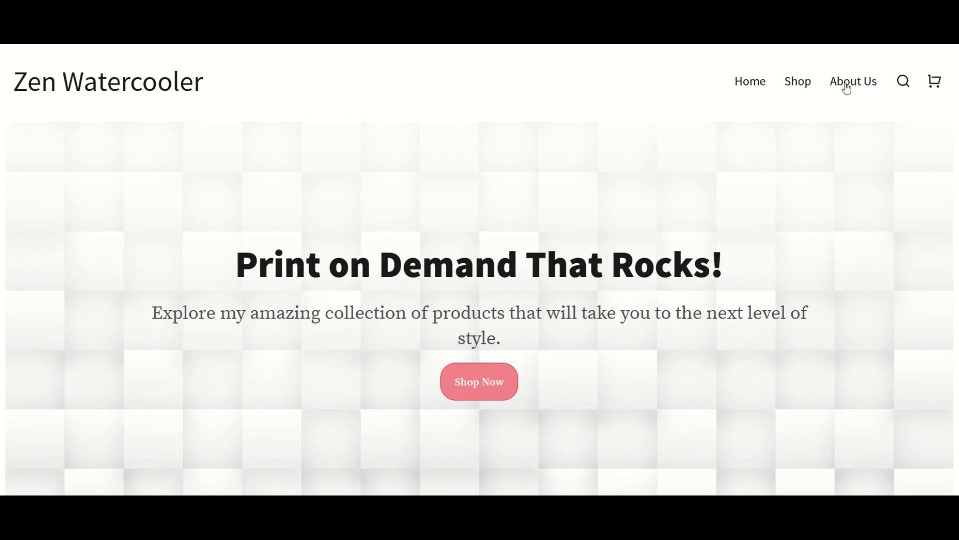
{"action": "left_click", "coordinate": [848, 87]}
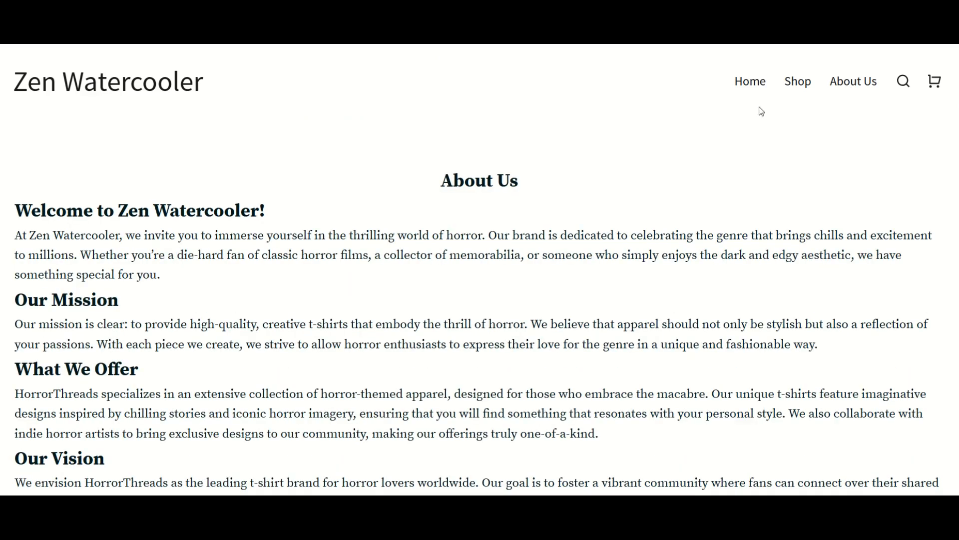
{"action": "left_click_drag", "start_coordinate": [150, 211], "coordinate": [229, 207]}
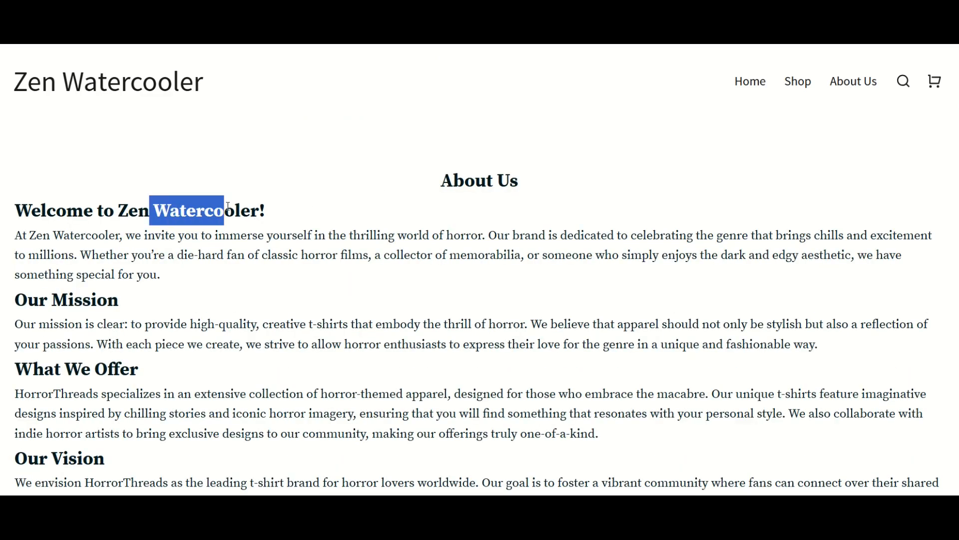
{"action": "left_click_drag", "start_coordinate": [70, 236], "coordinate": [92, 236]}
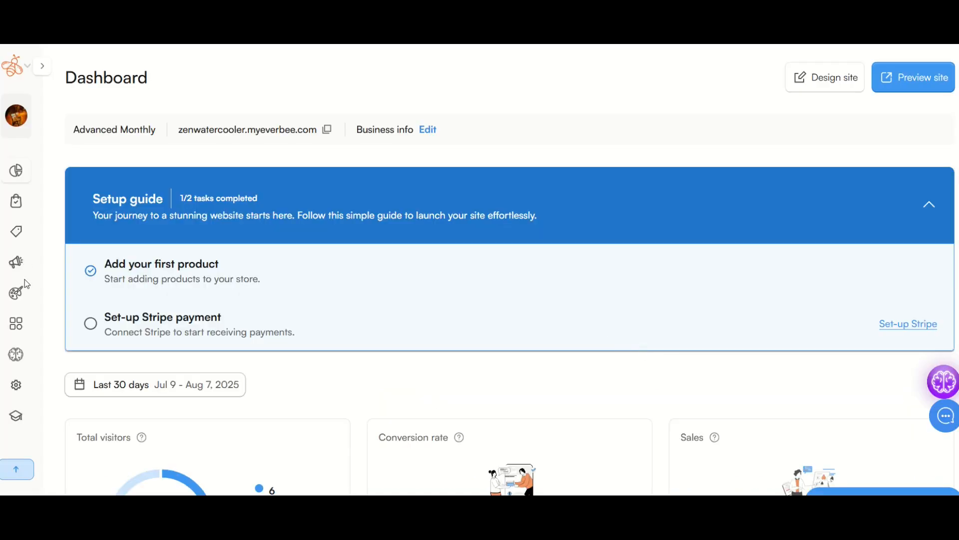
Open the zenwatercooler site's home page for designing from the dashboard and look through its sections.
{"action": "left_click", "coordinate": [22, 294]}
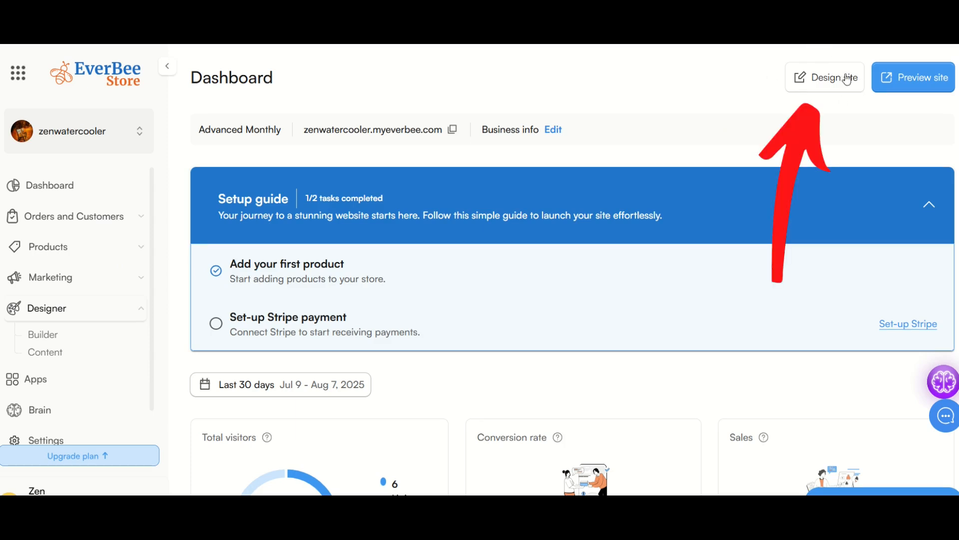
{"action": "left_click", "coordinate": [812, 85]}
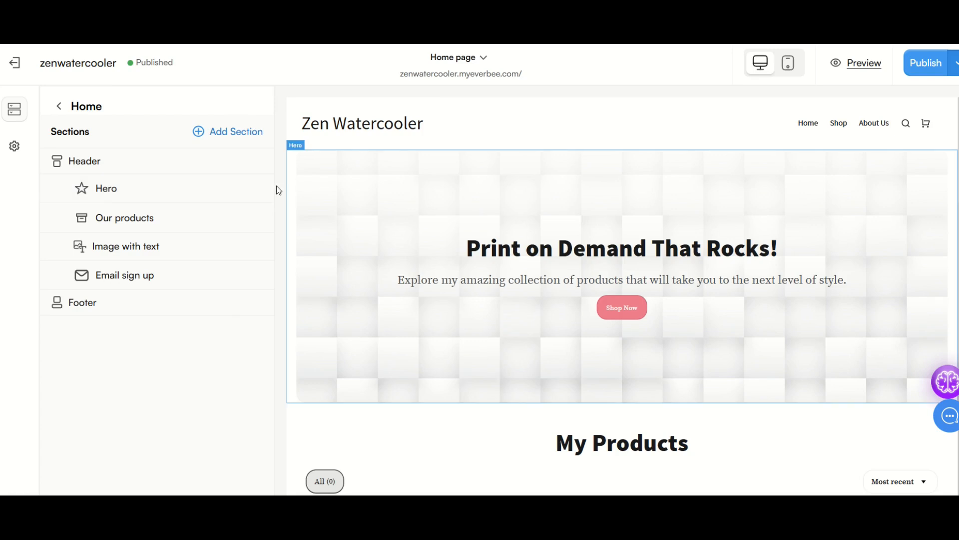
{"action": "scroll", "coordinate": [307, 248], "scroll_direction": "down", "scroll_amount": 3}
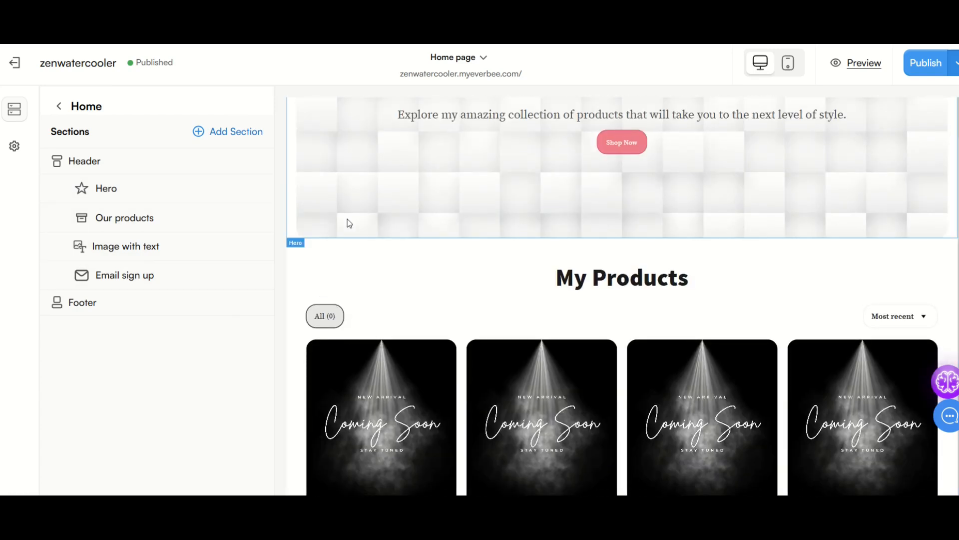
{"action": "scroll", "coordinate": [425, 230], "scroll_direction": "down", "scroll_amount": 10}
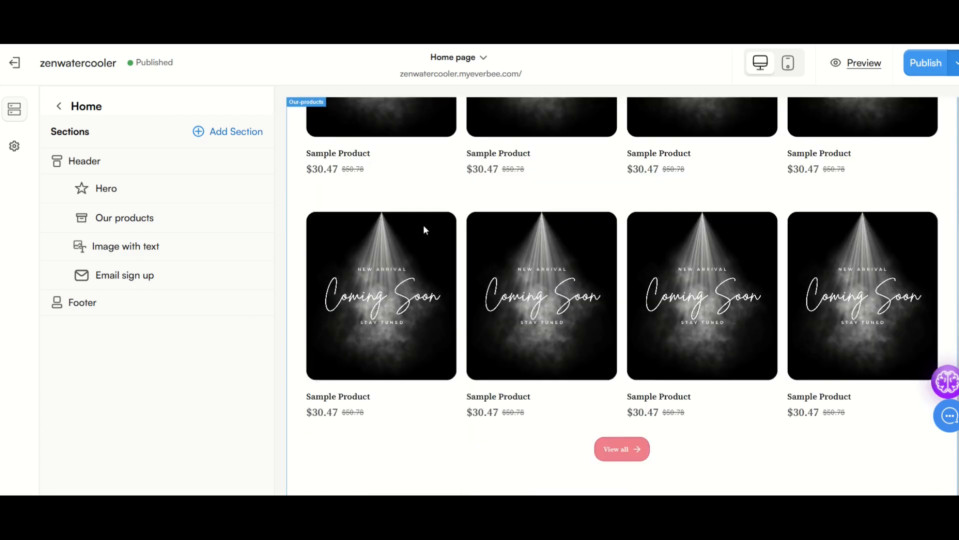
{"action": "scroll", "coordinate": [424, 229], "scroll_direction": "down", "scroll_amount": 5}
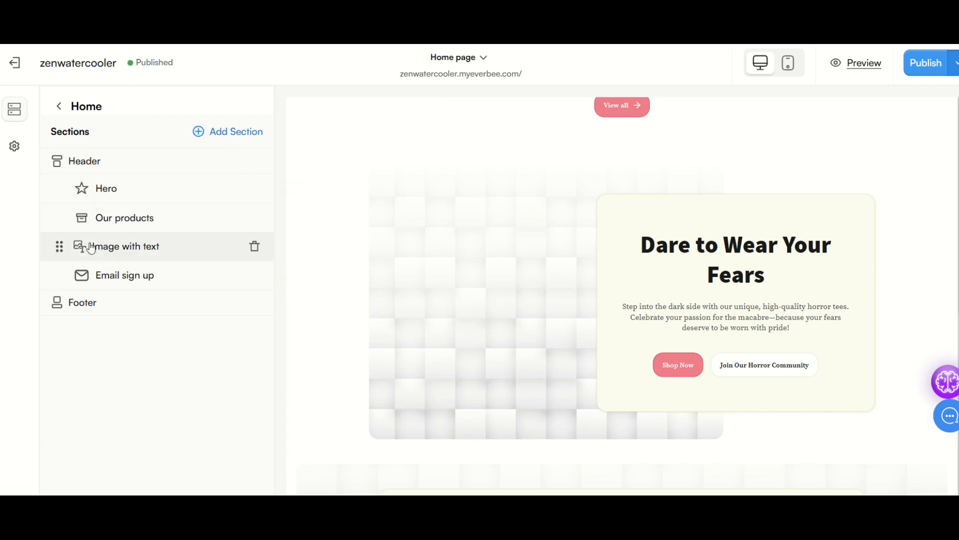
Delete the Image with text and Email sign up sections from the home page.
{"action": "left_click", "coordinate": [255, 250]}
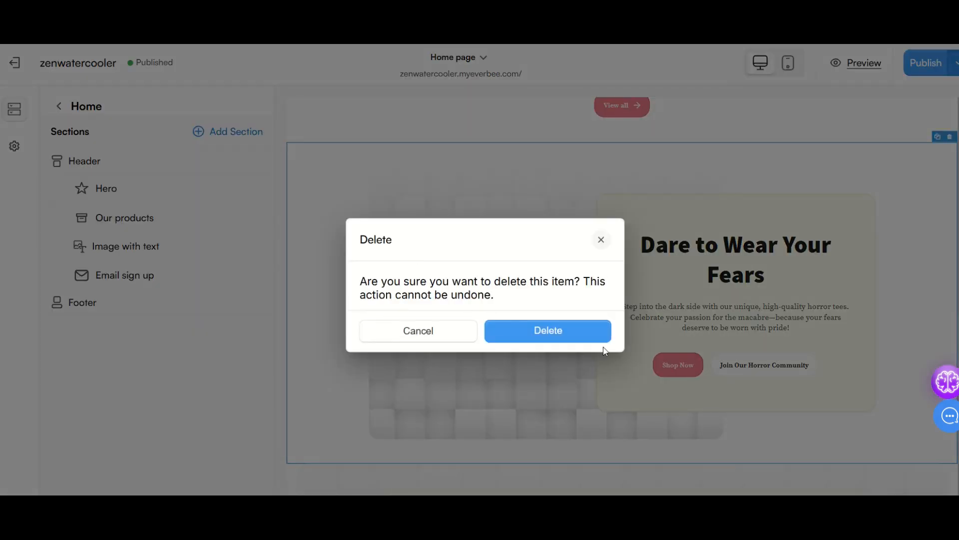
{"action": "left_click", "coordinate": [545, 330]}
{"action": "scroll", "coordinate": [387, 246], "scroll_direction": "up", "scroll_amount": 5}
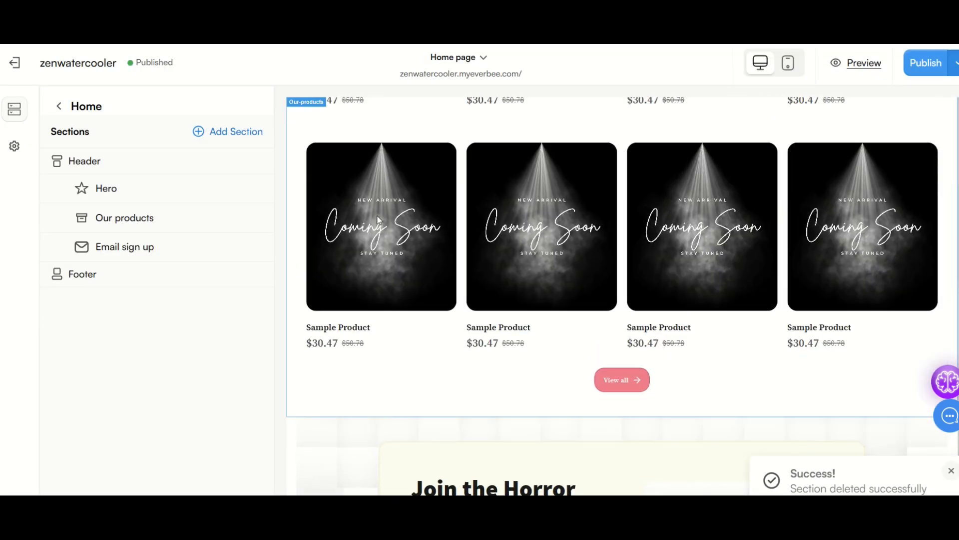
{"action": "scroll", "coordinate": [379, 235], "scroll_direction": "down", "scroll_amount": 3}
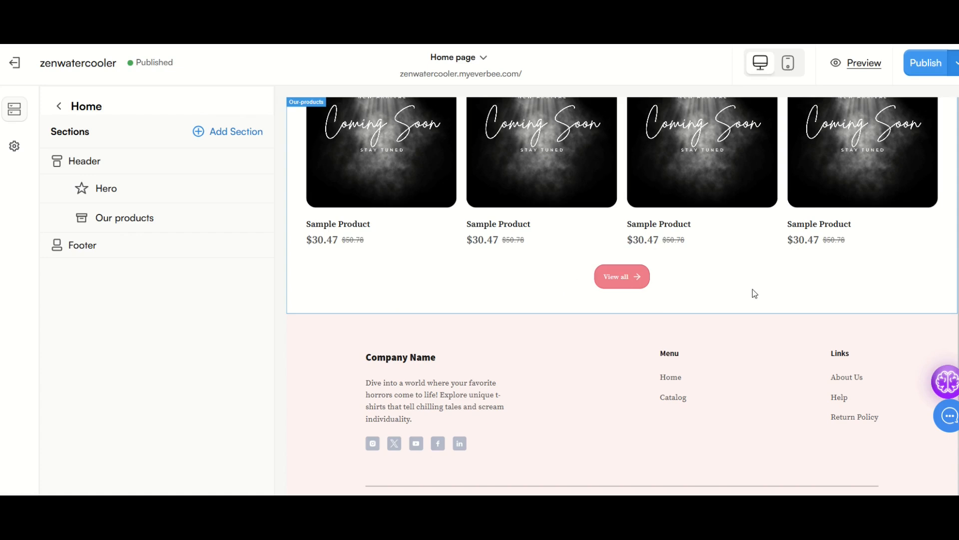
Turn off the Instagram, X, YouTube, Facebook and LinkedIn links in the footer's social media settings.
{"action": "left_click", "coordinate": [308, 328]}
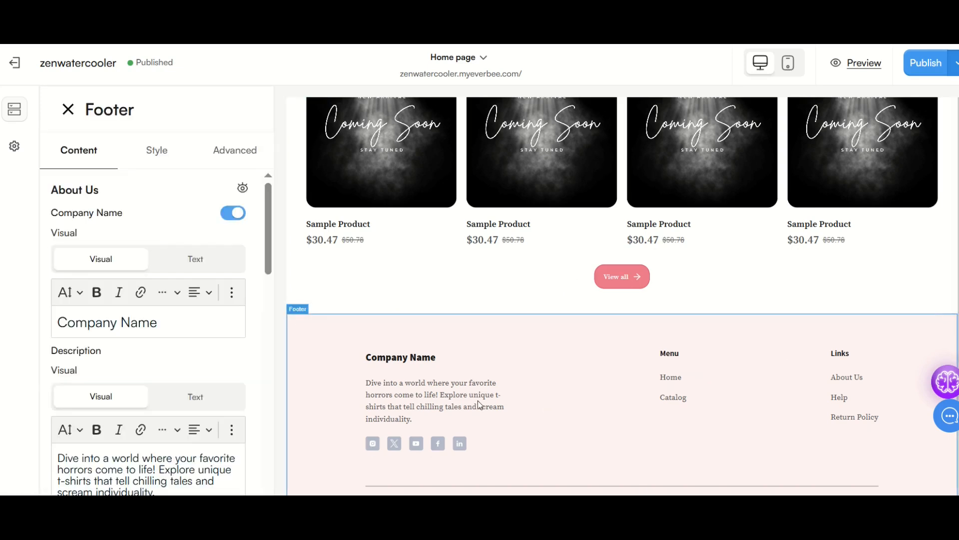
{"action": "scroll", "coordinate": [142, 262], "scroll_direction": "down", "scroll_amount": 10}
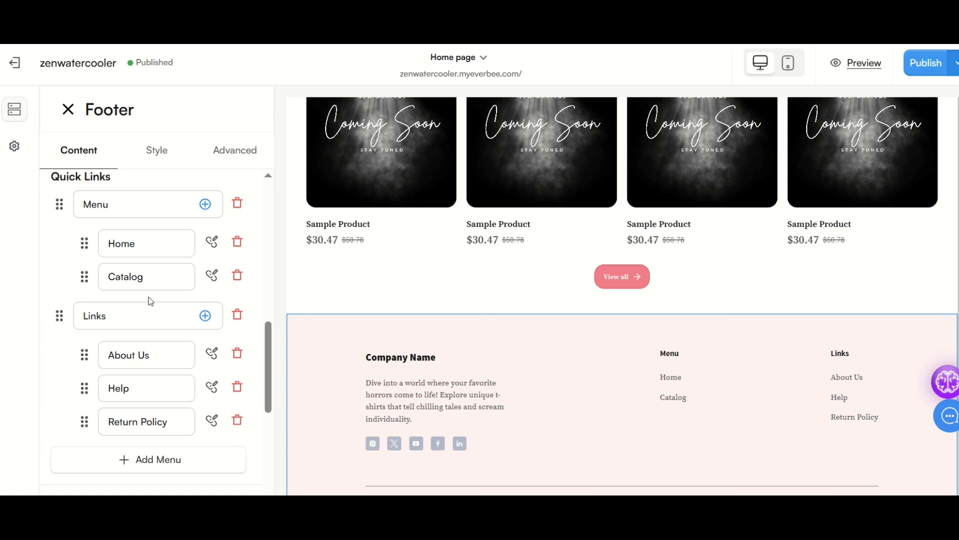
{"action": "scroll", "coordinate": [149, 302], "scroll_direction": "down", "scroll_amount": 6}
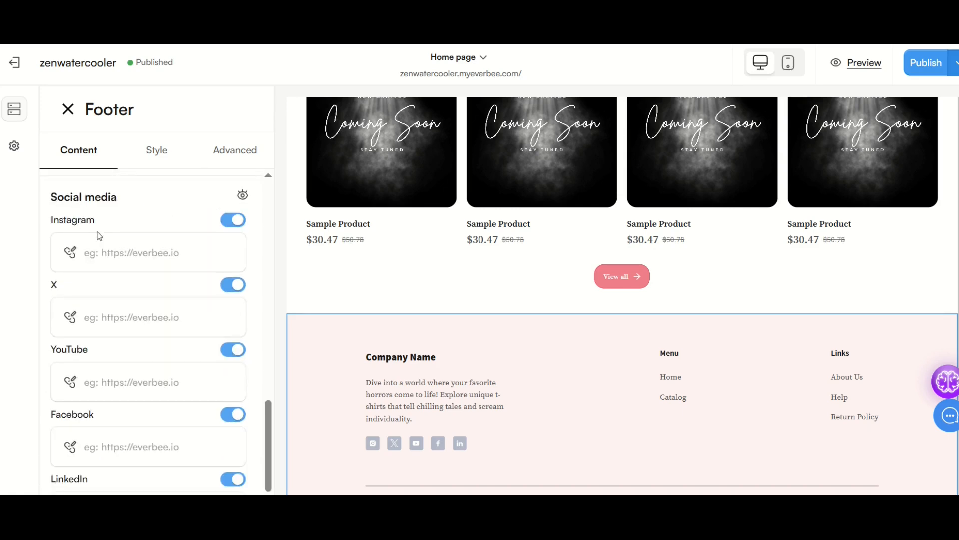
{"action": "left_click", "coordinate": [226, 222]}
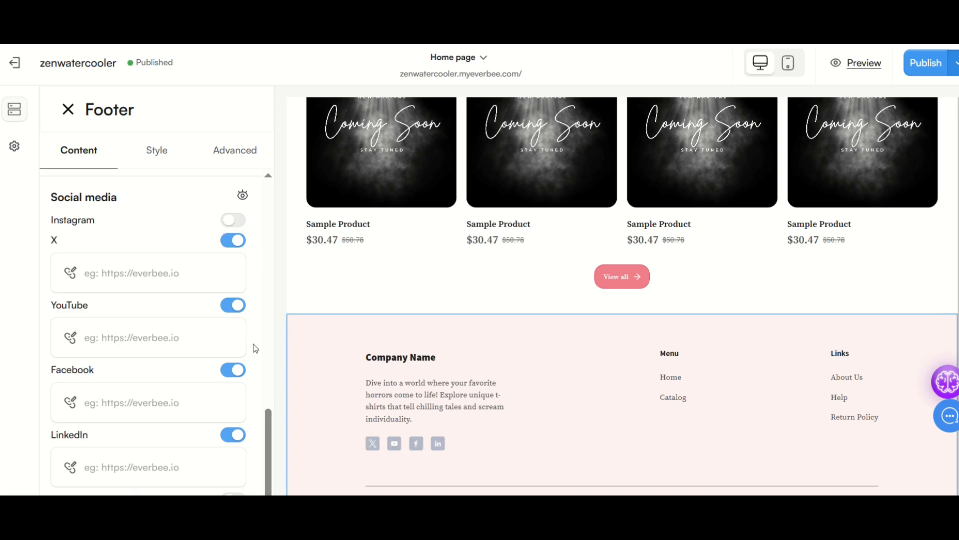
{"action": "left_click", "coordinate": [228, 247]}
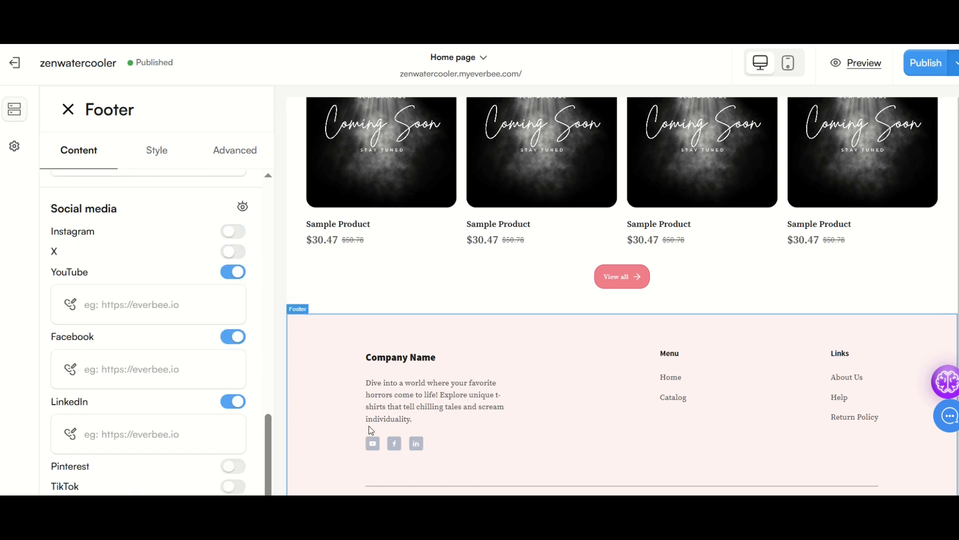
{"action": "left_click", "coordinate": [239, 273]}
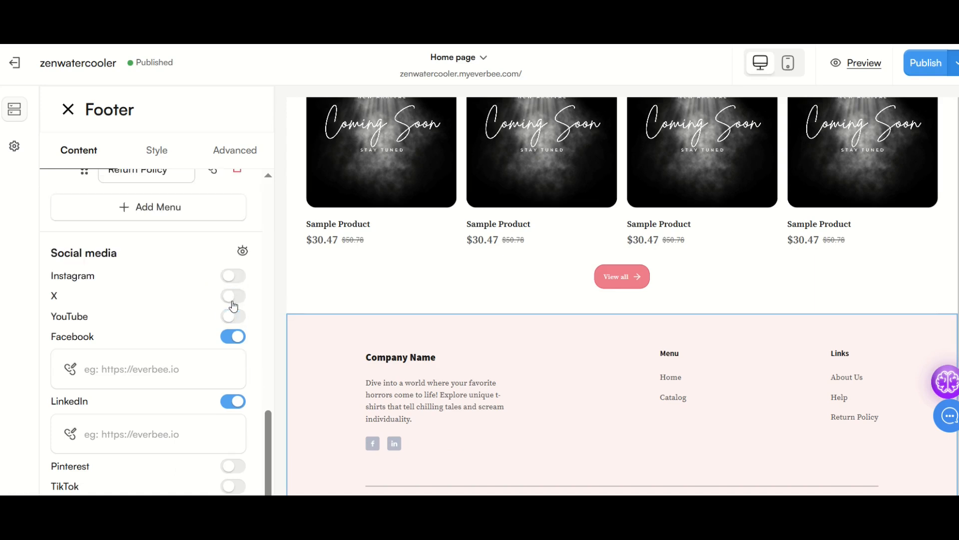
{"action": "left_click", "coordinate": [238, 332]}
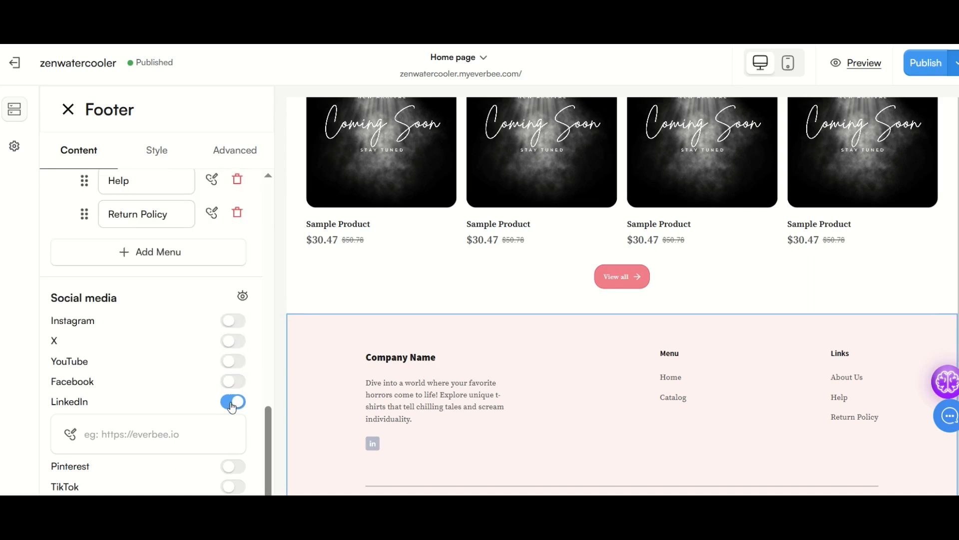
{"action": "left_click", "coordinate": [232, 400]}
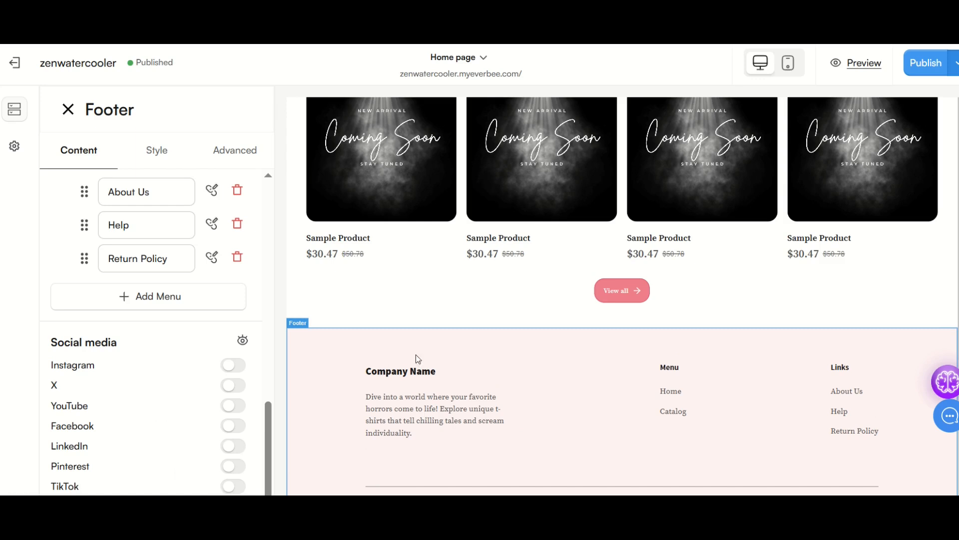
{"action": "left_click", "coordinate": [235, 369]}
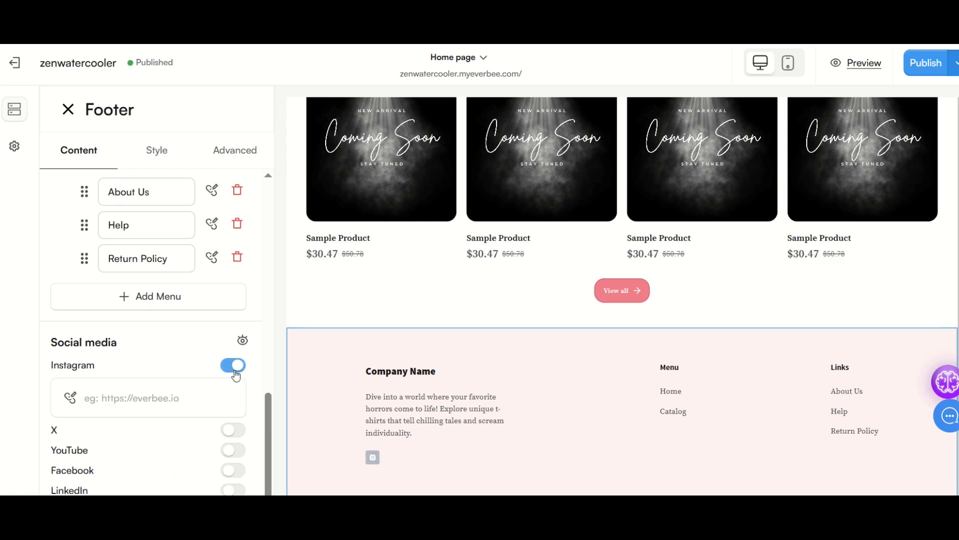
{"action": "scroll", "coordinate": [237, 376], "scroll_direction": "down", "scroll_amount": 1}
{"action": "left_click", "coordinate": [233, 320]}
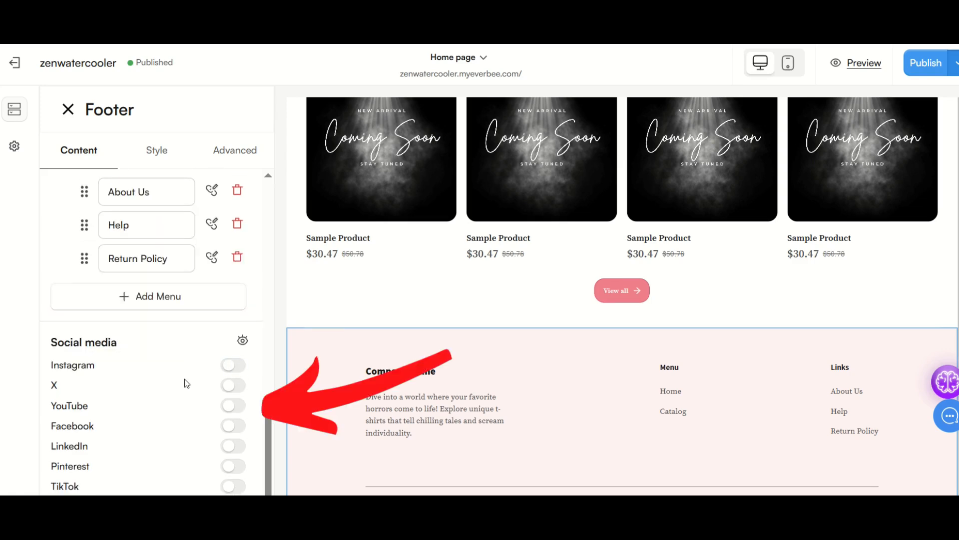
{"action": "left_click", "coordinate": [223, 410]}
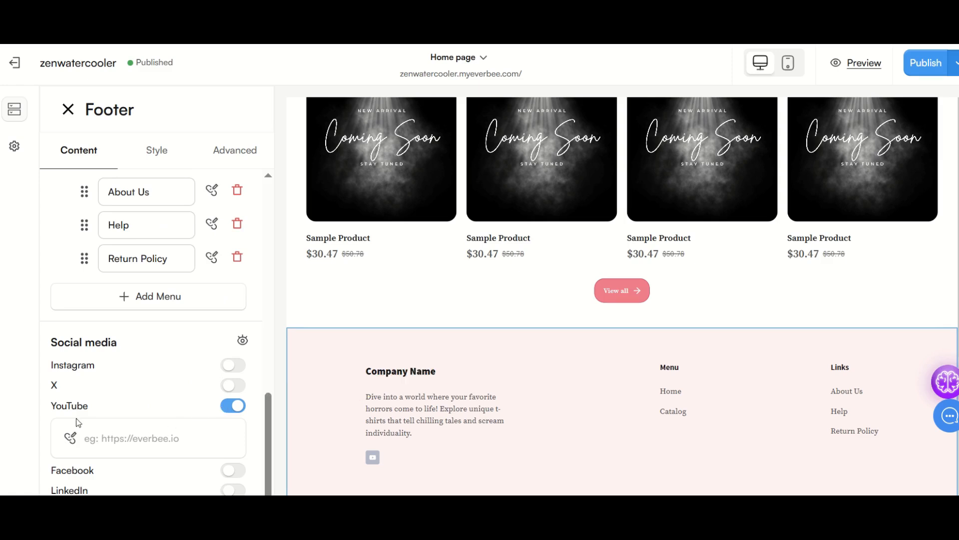
{"action": "left_click", "coordinate": [143, 436]}
{"action": "key", "text": "ctrl+v"}
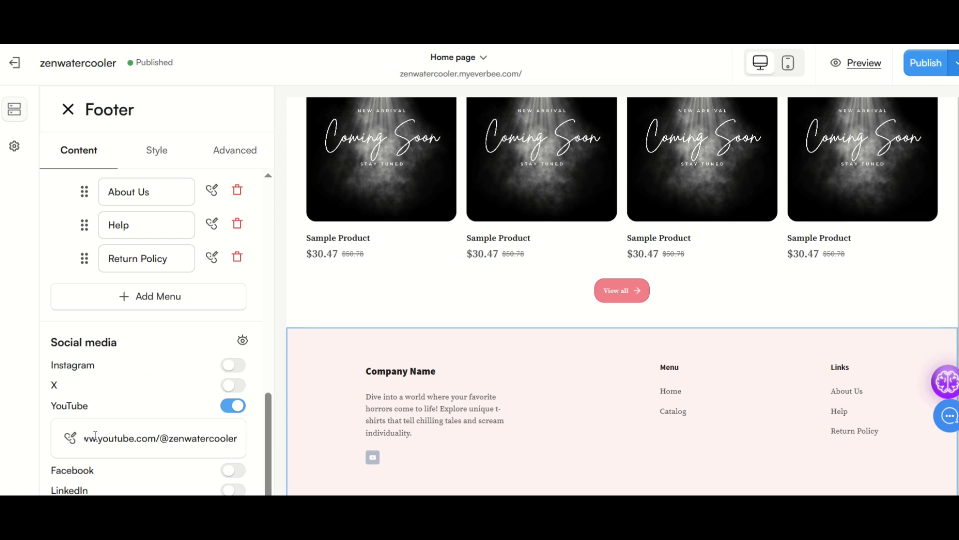
Look through the live site's About Us page and test the YouTube link in its footer.
{"action": "scroll", "coordinate": [168, 437], "scroll_direction": "down", "scroll_amount": 1}
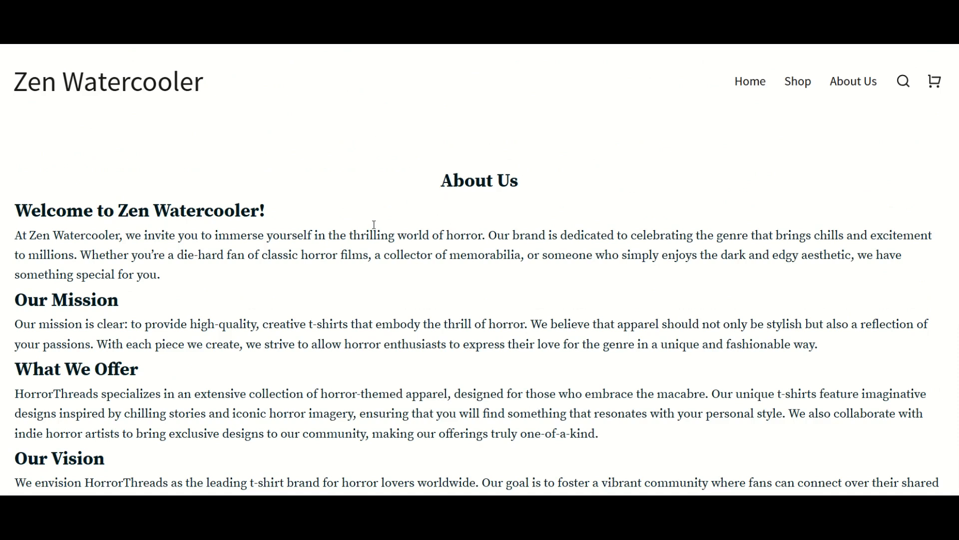
{"action": "scroll", "coordinate": [267, 199], "scroll_direction": "down", "scroll_amount": 8}
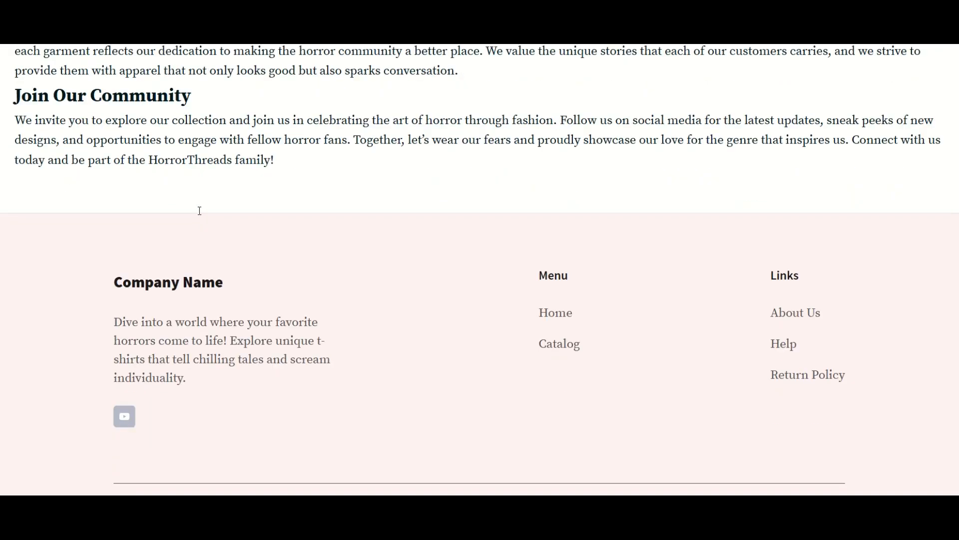
{"action": "left_click", "coordinate": [130, 415]}
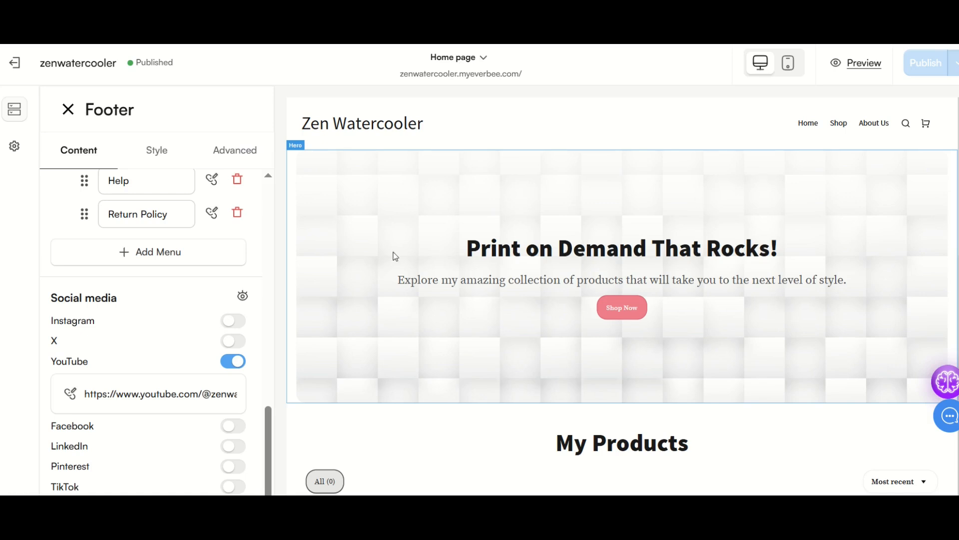
Close the footer settings, switch to the refund policy page and read through its content.
{"action": "left_click", "coordinate": [68, 109]}
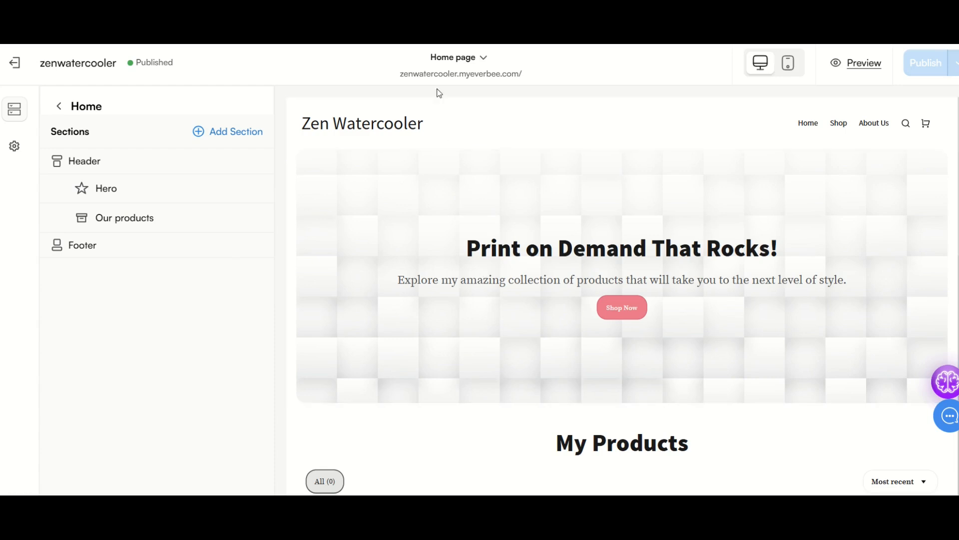
{"action": "left_click", "coordinate": [443, 59]}
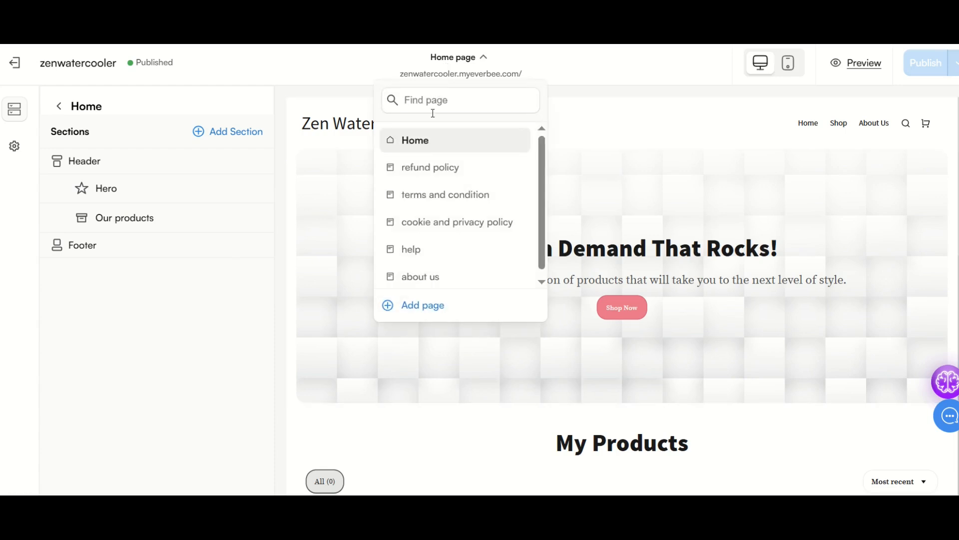
{"action": "left_click", "coordinate": [424, 167]}
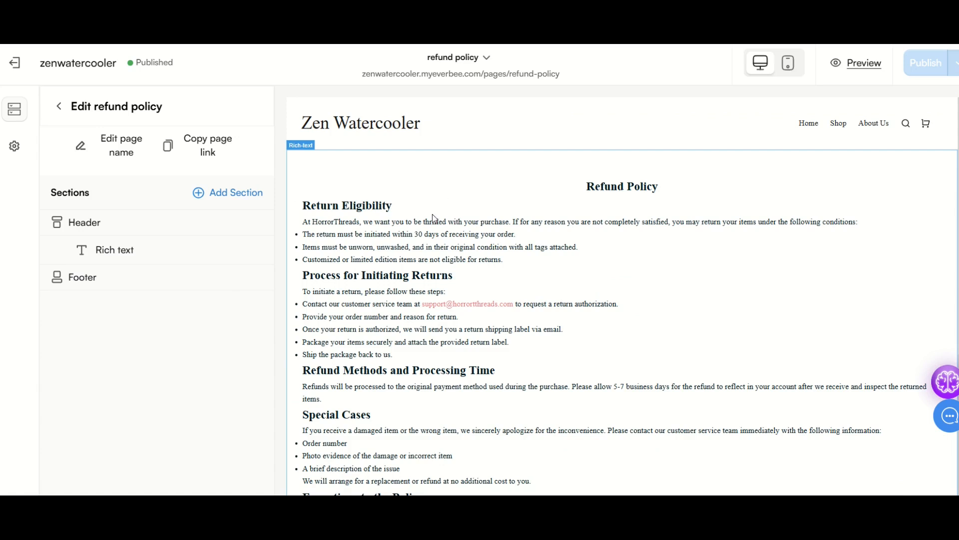
{"action": "scroll", "coordinate": [570, 213], "scroll_direction": "down", "scroll_amount": 5}
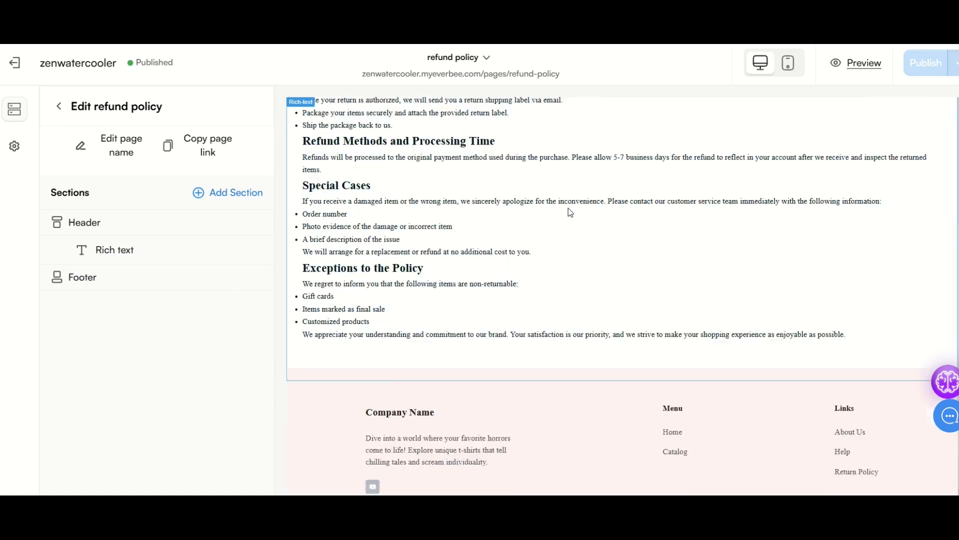
{"action": "scroll", "coordinate": [570, 213], "scroll_direction": "up", "scroll_amount": 4}
{"action": "scroll", "coordinate": [568, 208], "scroll_direction": "up", "scroll_amount": 1}
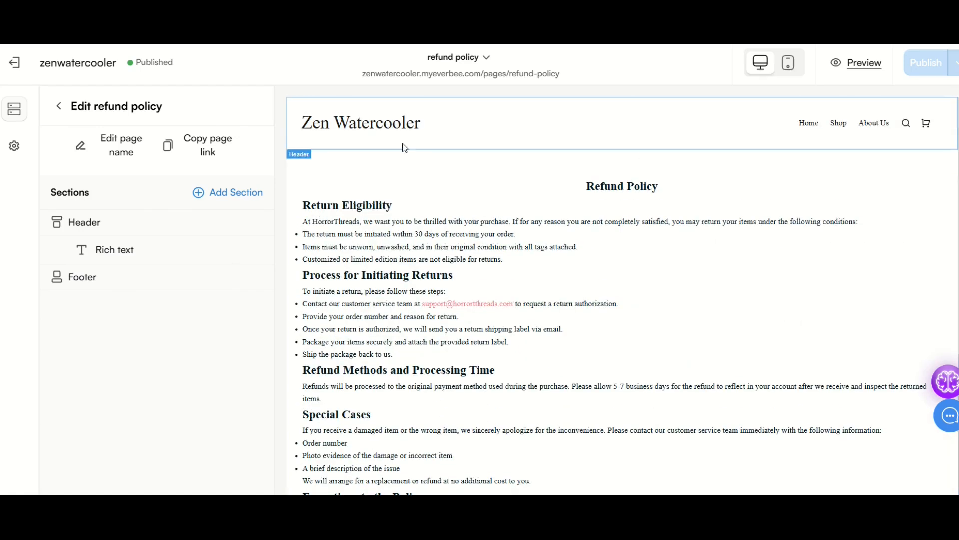
Open the refund policy's rich text section and add blank lines above the Return Eligibility heading.
{"action": "left_click", "coordinate": [302, 160]}
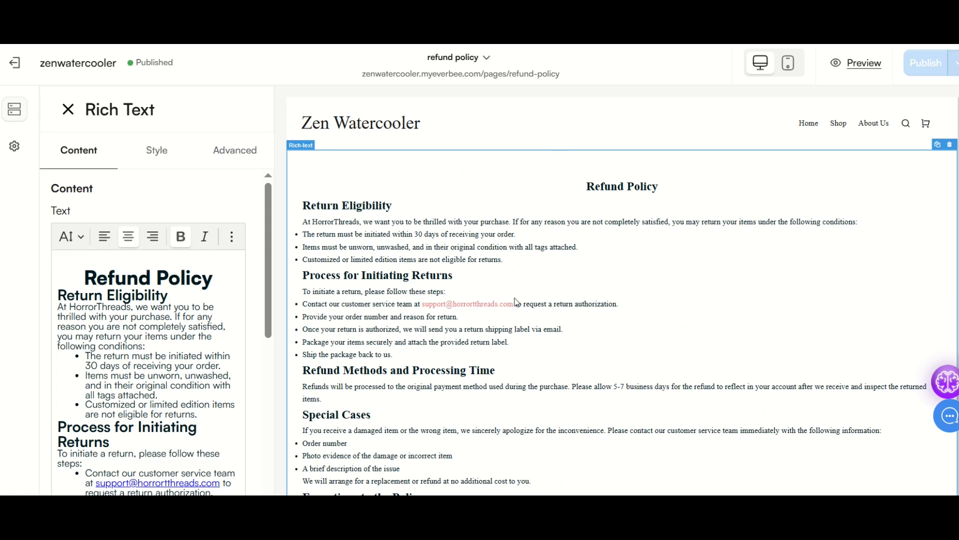
{"action": "scroll", "coordinate": [147, 287], "scroll_direction": "down", "scroll_amount": 10}
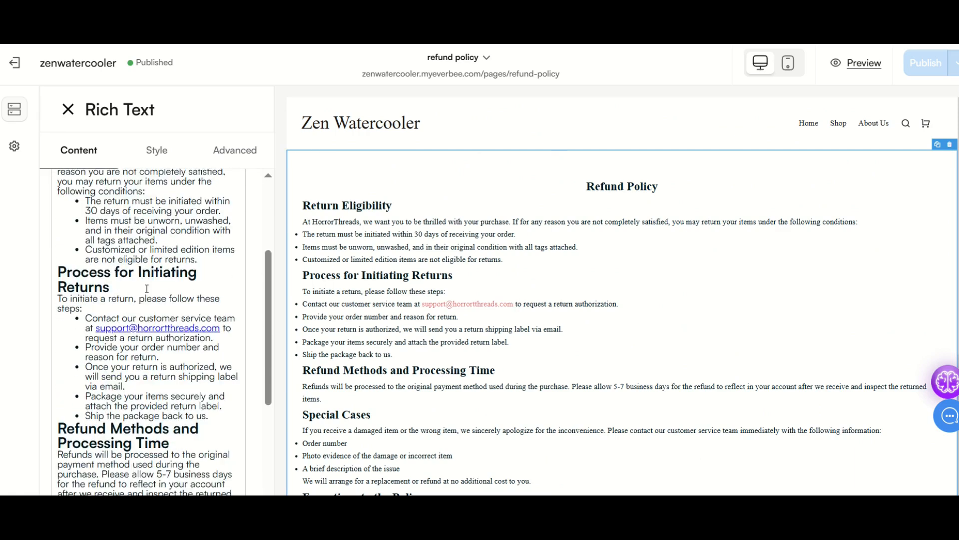
{"action": "scroll", "coordinate": [147, 287], "scroll_direction": "up", "scroll_amount": 10}
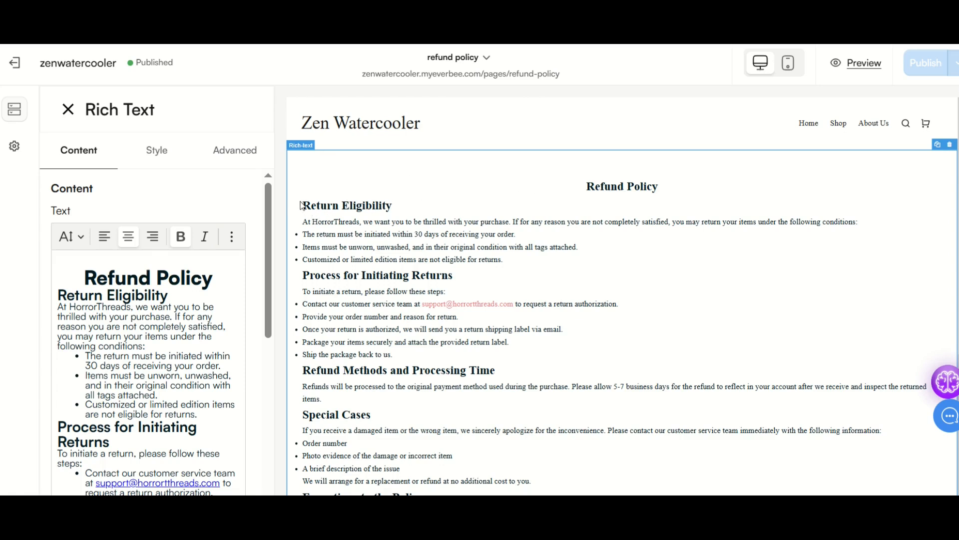
{"action": "left_click", "coordinate": [61, 295]}
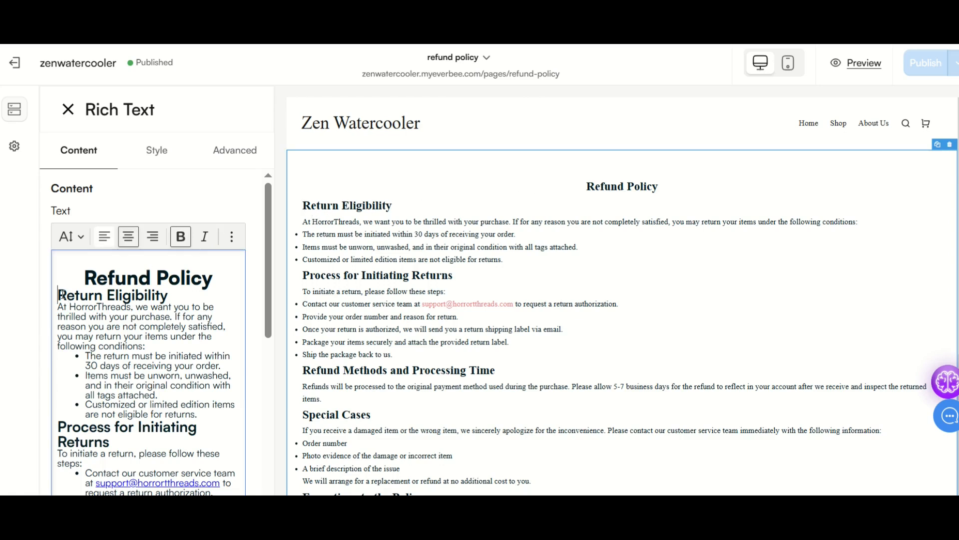
{"action": "key", "text": "Return"}
{"action": "key", "text": "Return"}
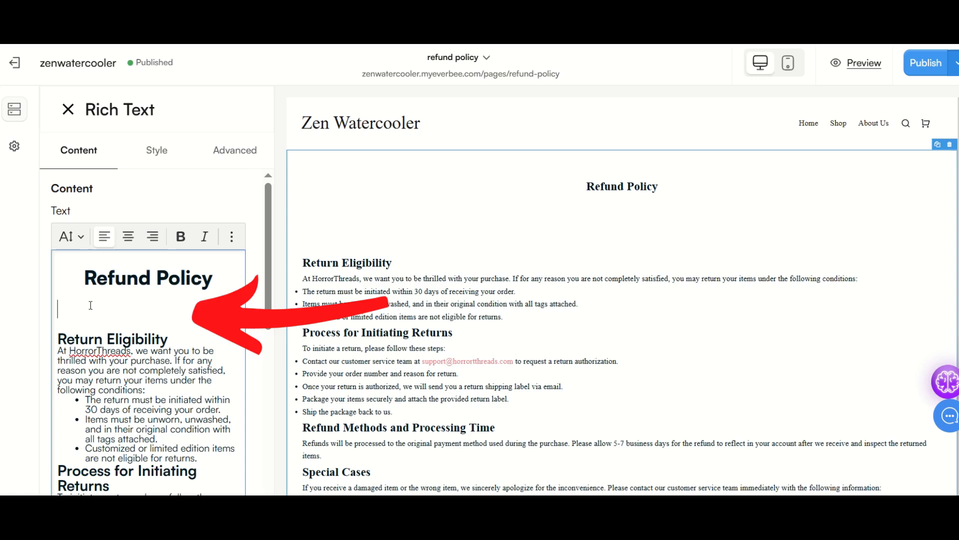
Upload the dried-flowers image from the computer into the blank space below the Refund Policy heading.
{"action": "left_click", "coordinate": [232, 242]}
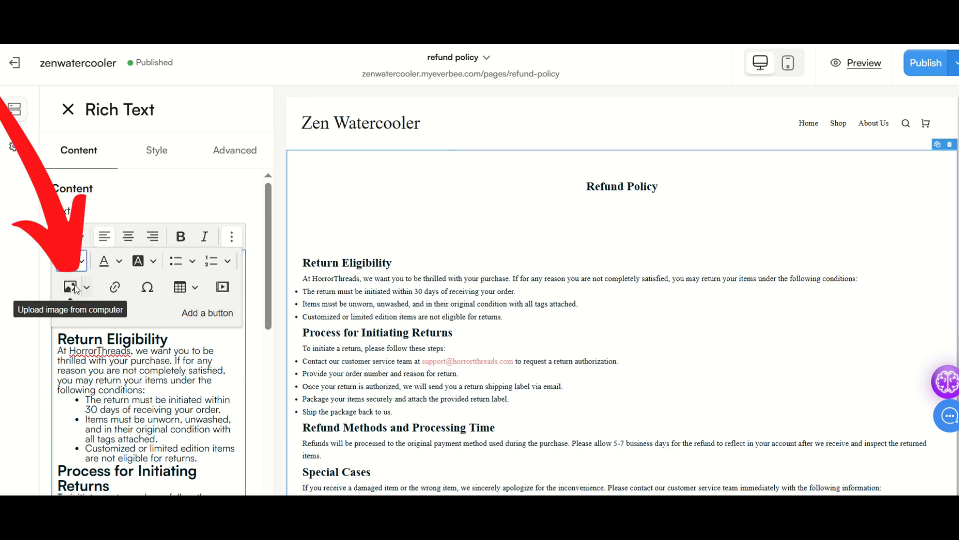
{"action": "left_click", "coordinate": [88, 288]}
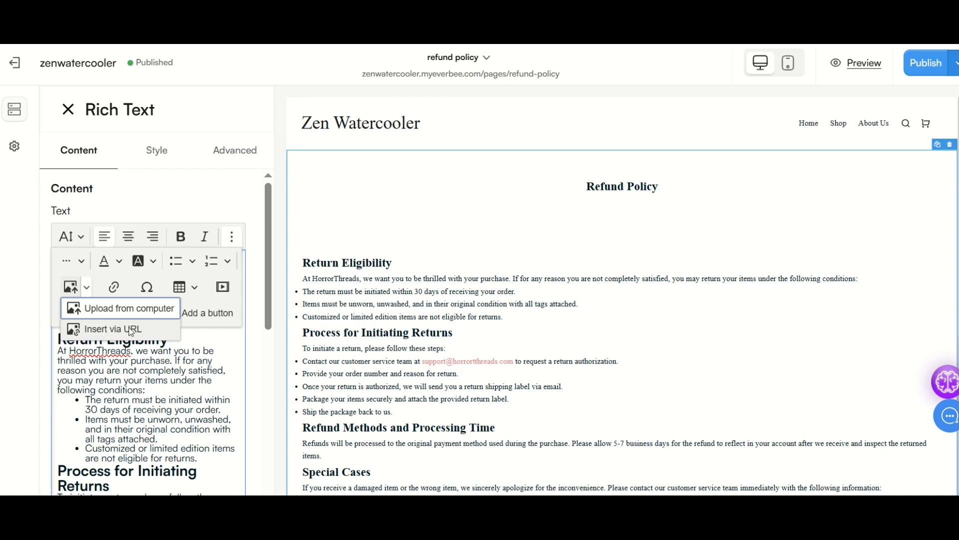
{"action": "left_click", "coordinate": [109, 309]}
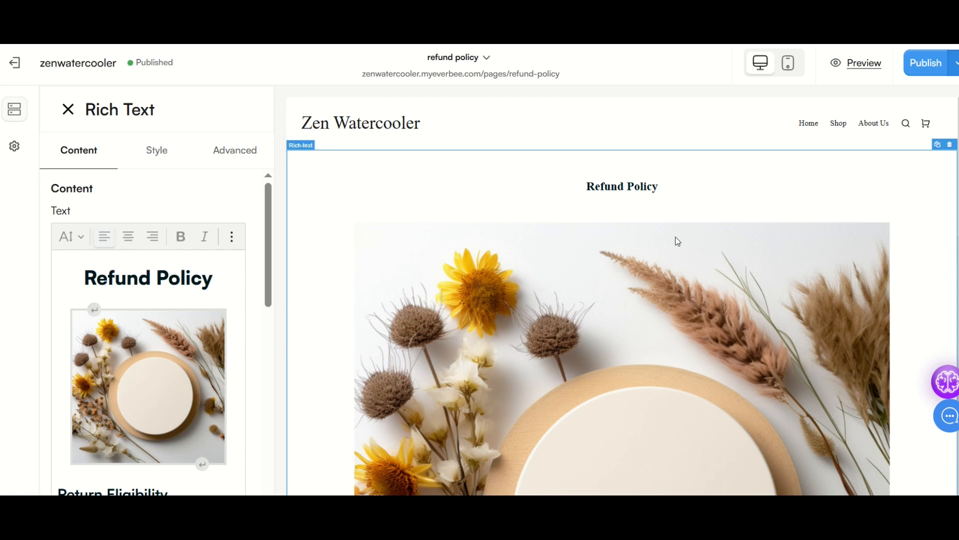
{"action": "scroll", "coordinate": [655, 413], "scroll_direction": "down", "scroll_amount": 5}
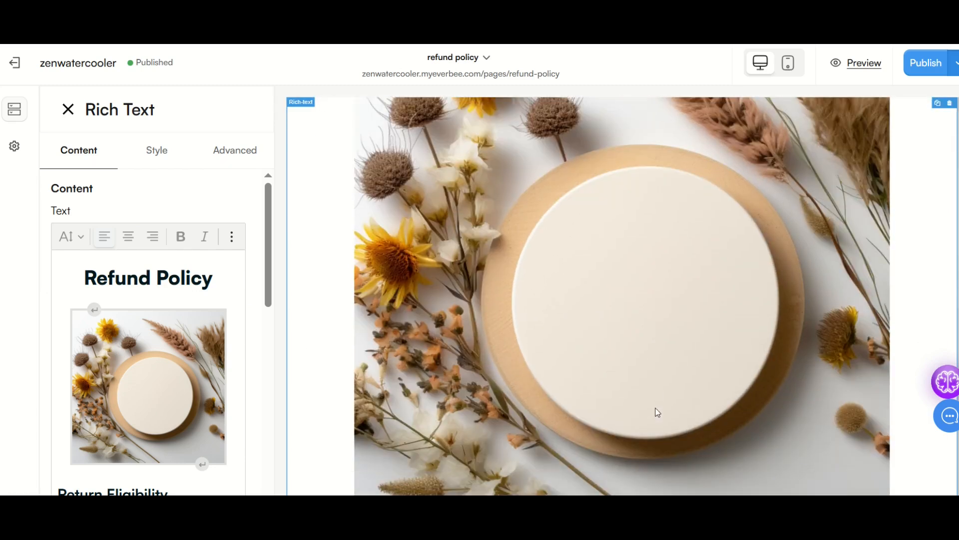
Resize the dried-flowers image in the refund policy text to 25%.
{"action": "left_click", "coordinate": [172, 398]}
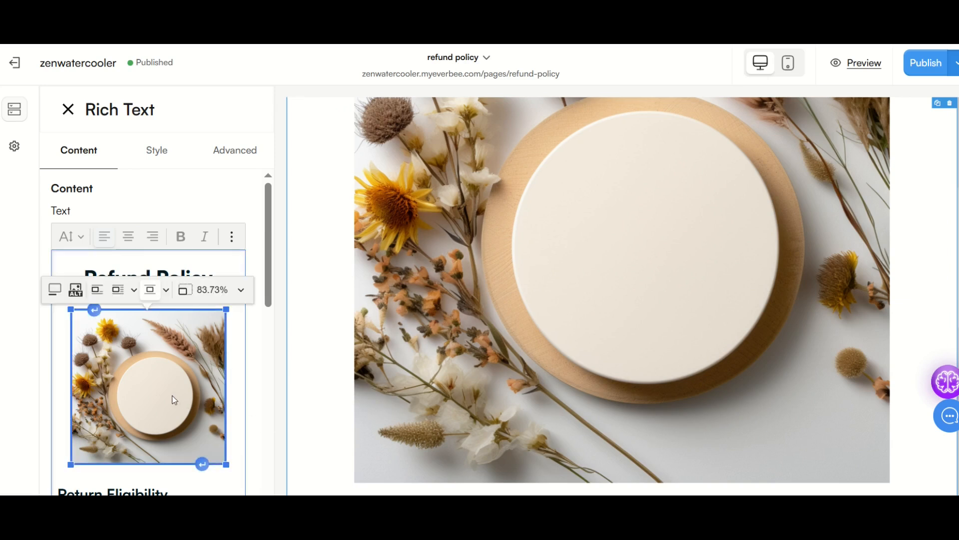
{"action": "left_click", "coordinate": [242, 290]}
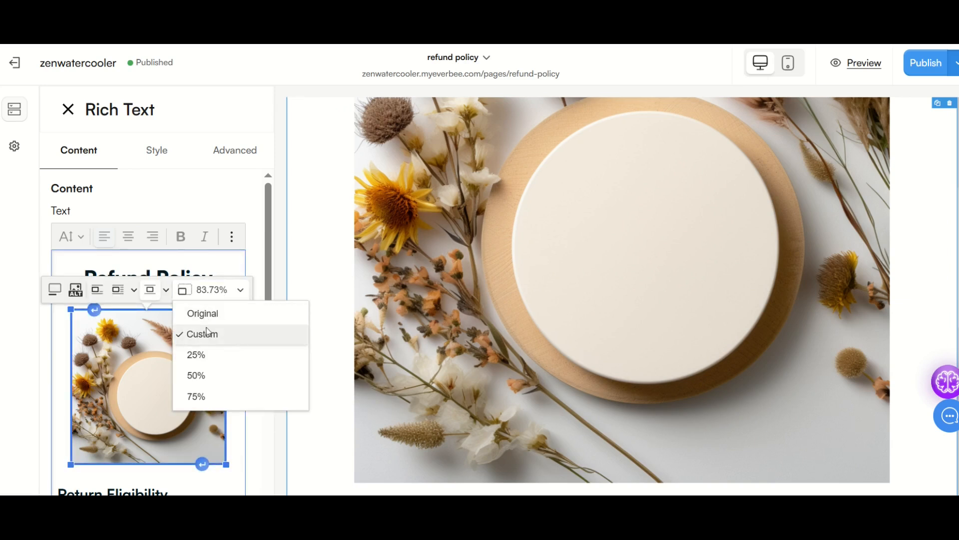
{"action": "left_click", "coordinate": [199, 356]}
{"action": "scroll", "coordinate": [350, 313], "scroll_direction": "up", "scroll_amount": 5}
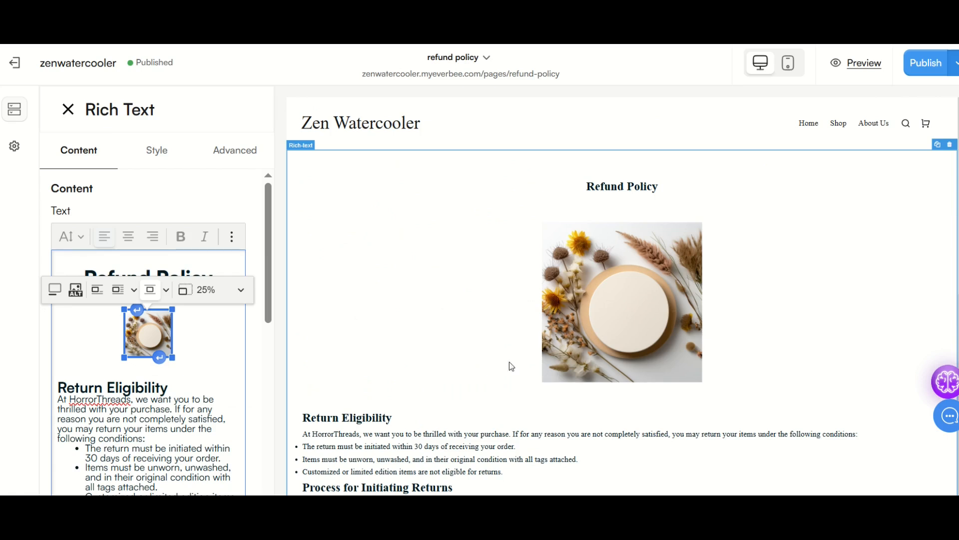
Set the size of the refund policy's dried-flowers image to 75%.
{"action": "left_click", "coordinate": [243, 294]}
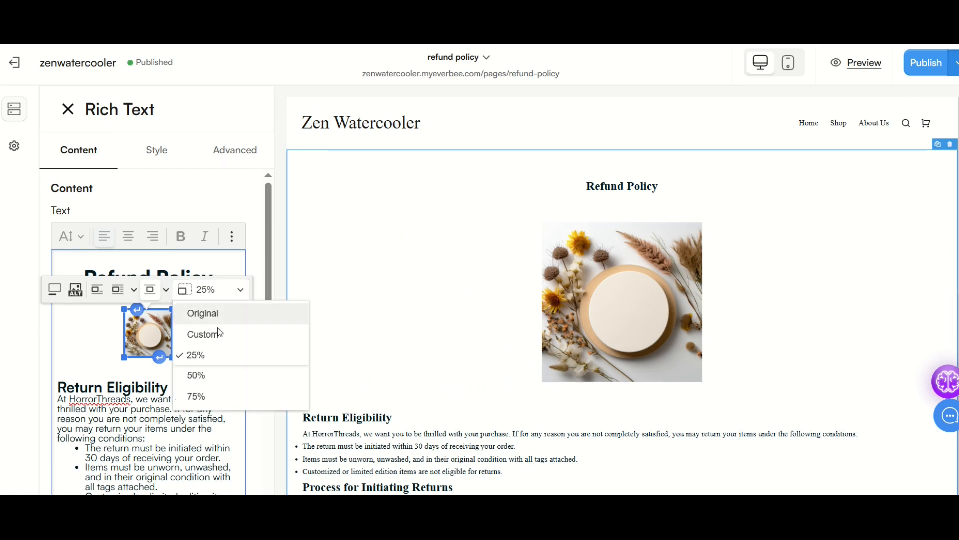
{"action": "left_click", "coordinate": [219, 395]}
{"action": "scroll", "coordinate": [474, 327], "scroll_direction": "down", "scroll_amount": 4}
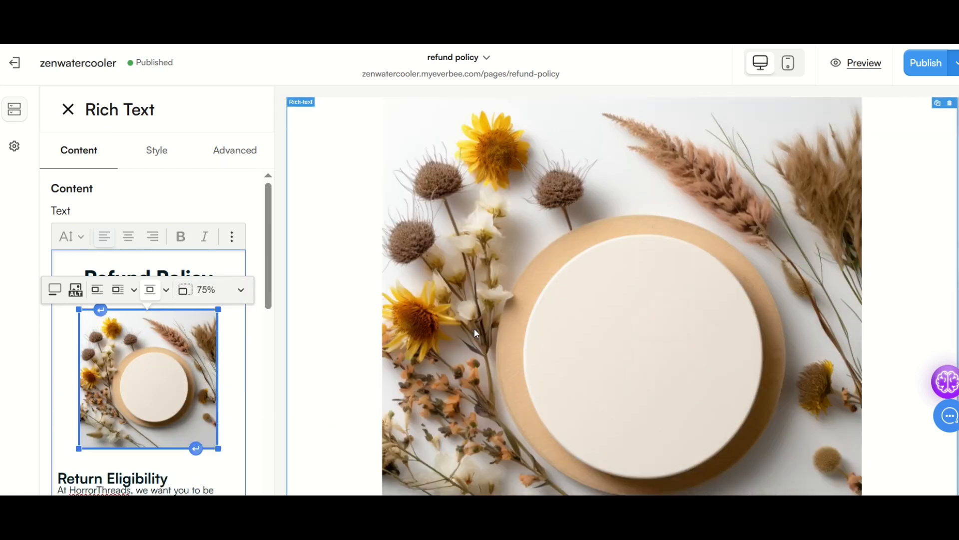
{"action": "scroll", "coordinate": [475, 328], "scroll_direction": "up", "scroll_amount": 4}
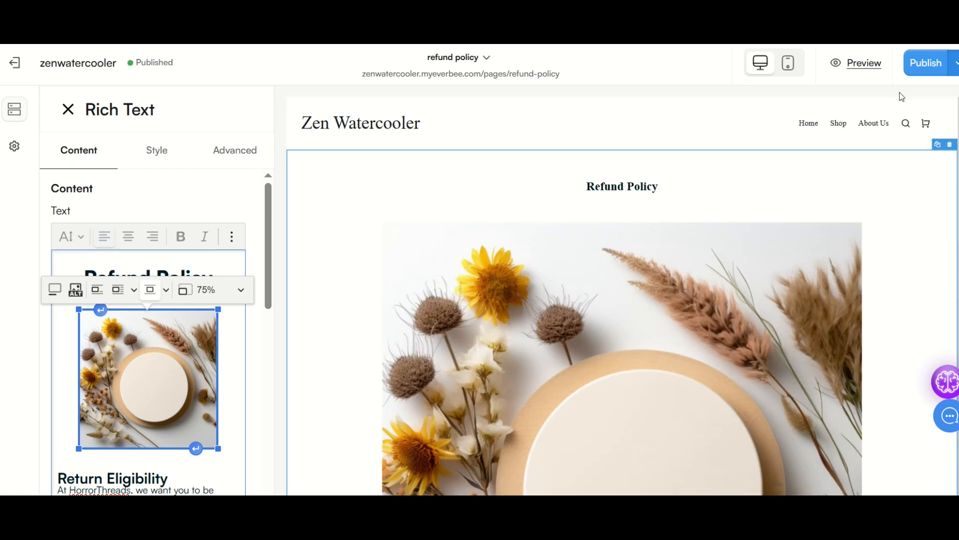
Publish the site and review the Return Policy page through the live site's footer link.
{"action": "left_click", "coordinate": [917, 68]}
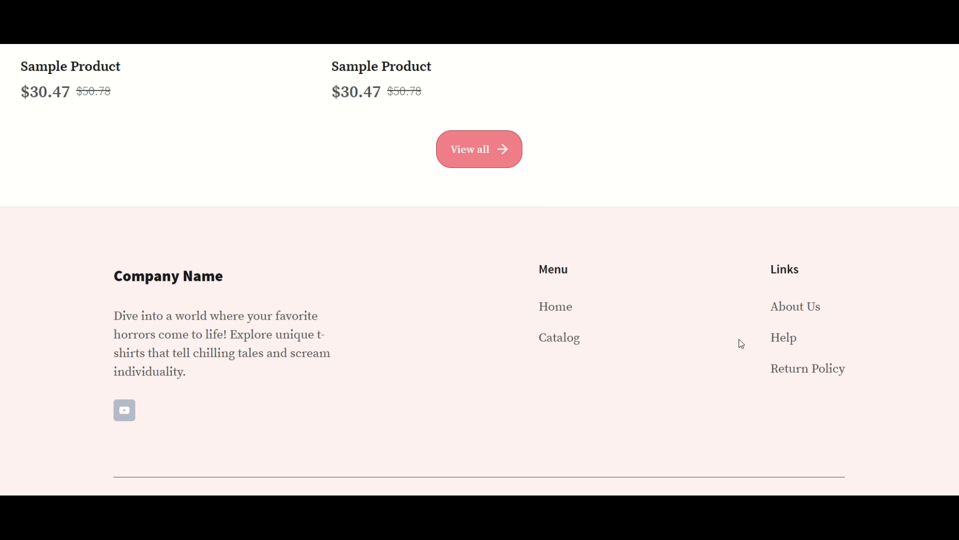
{"action": "left_click", "coordinate": [794, 372]}
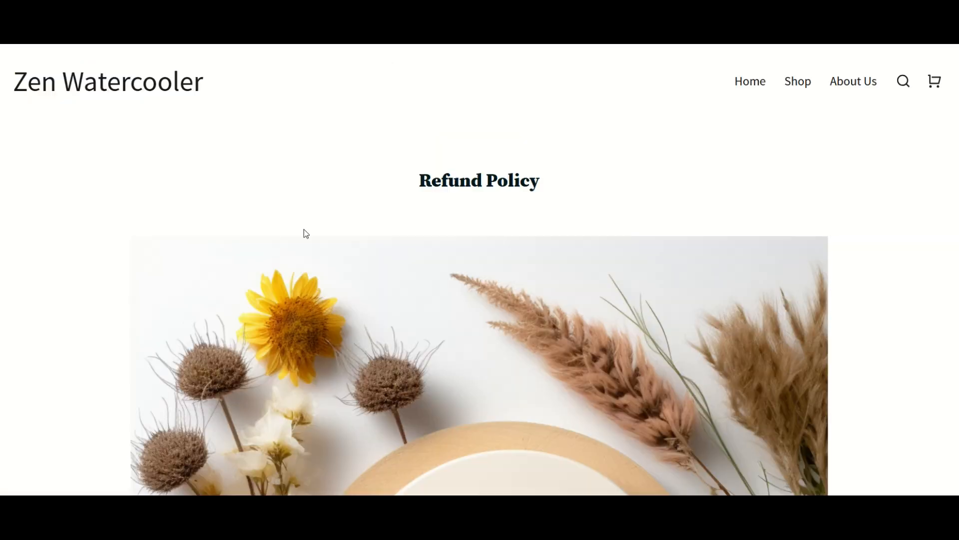
{"action": "scroll", "coordinate": [320, 138], "scroll_direction": "down", "scroll_amount": 3}
{"action": "scroll", "coordinate": [329, 144], "scroll_direction": "up", "scroll_amount": 3}
{"action": "scroll", "coordinate": [332, 144], "scroll_direction": "down", "scroll_amount": 3}
{"action": "scroll", "coordinate": [332, 144], "scroll_direction": "down", "scroll_amount": 10}
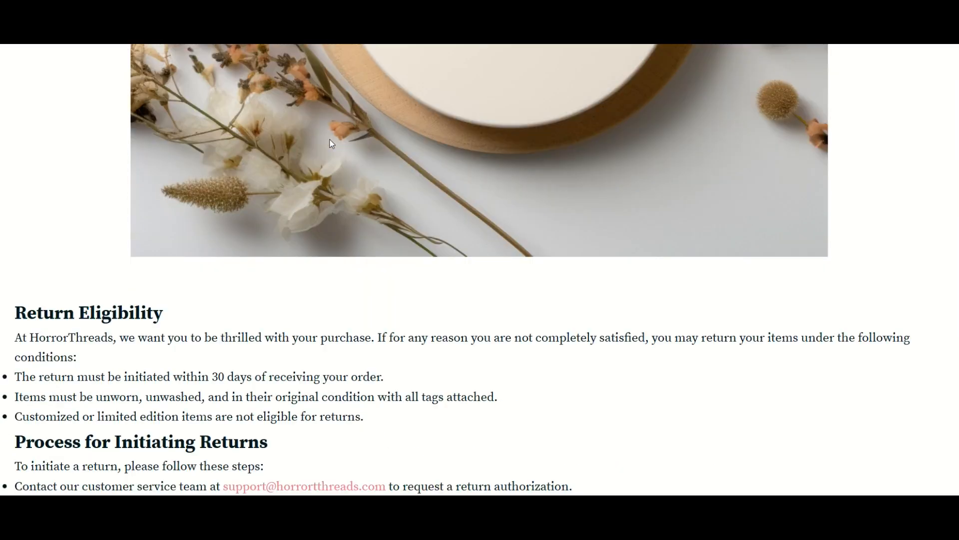
{"action": "scroll", "coordinate": [332, 144], "scroll_direction": "down", "scroll_amount": 2}
{"action": "scroll", "coordinate": [332, 144], "scroll_direction": "up", "scroll_amount": 12}
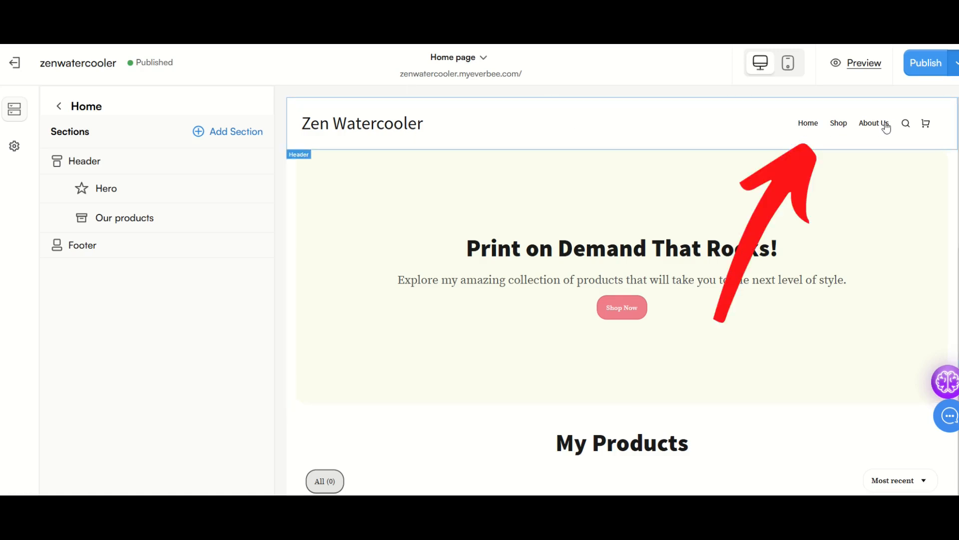
Check the list of site pages and look down the home page to its footer.
{"action": "left_click", "coordinate": [479, 59]}
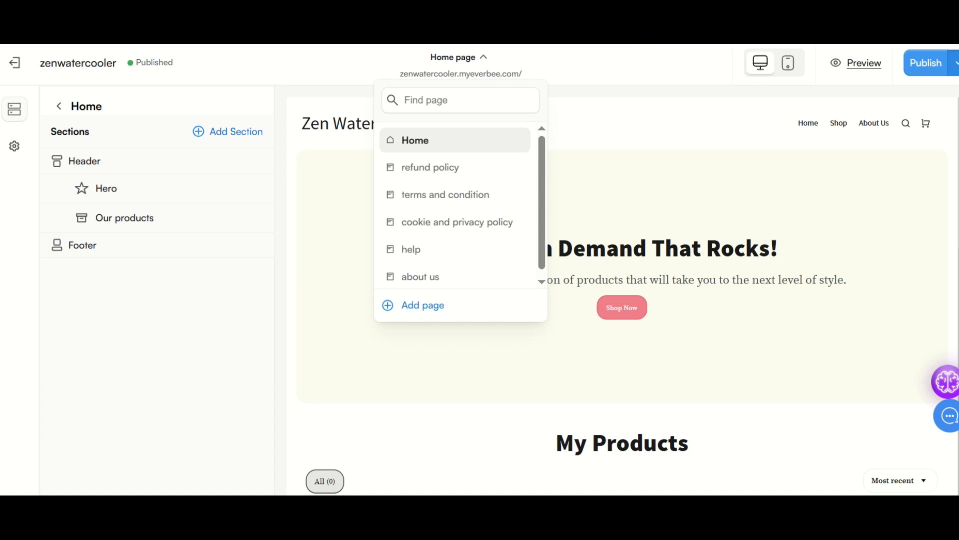
{"action": "left_click", "coordinate": [583, 100]}
{"action": "scroll", "coordinate": [583, 183], "scroll_direction": "down", "scroll_amount": 5}
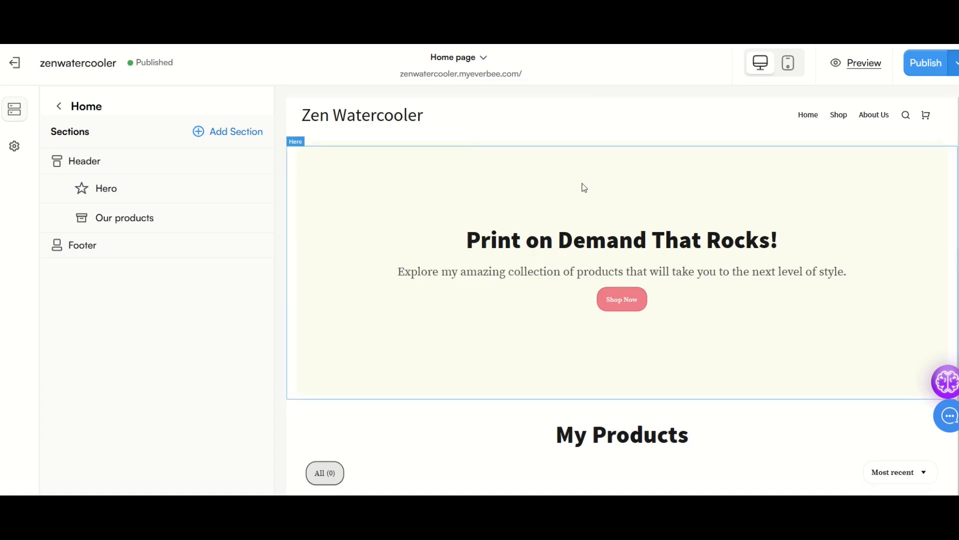
{"action": "scroll", "coordinate": [583, 184], "scroll_direction": "down", "scroll_amount": 7}
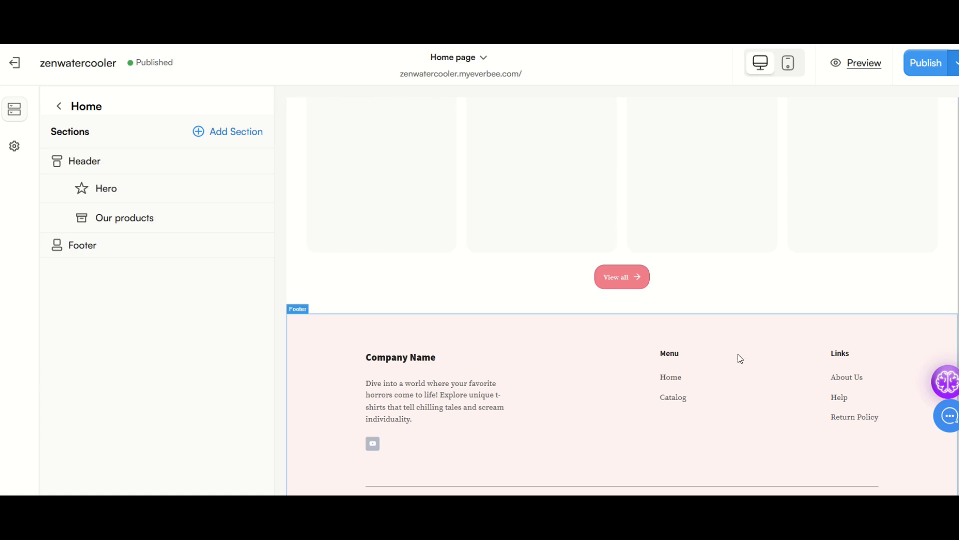
Rename the footer's Return Policy link to Returns and delete that link from the Links menu.
{"action": "left_click", "coordinate": [843, 417]}
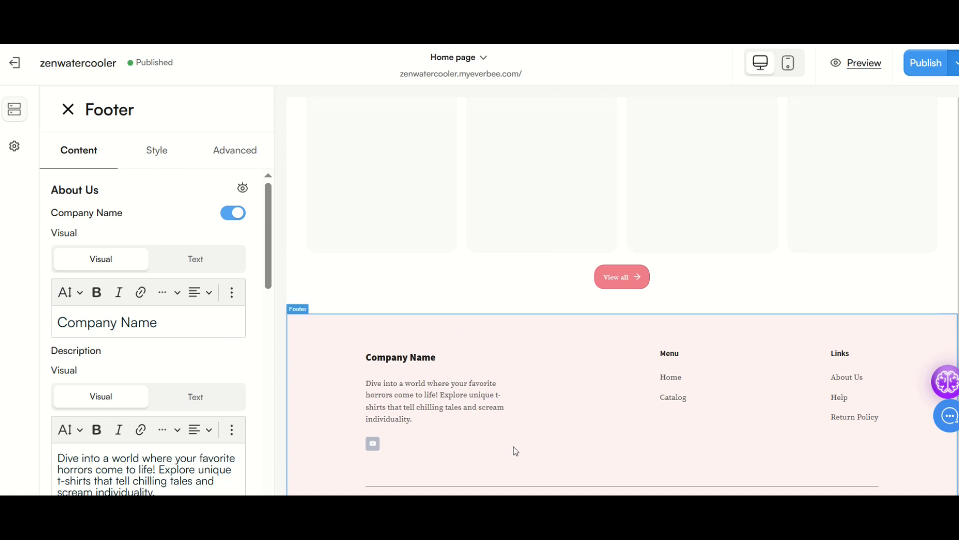
{"action": "scroll", "coordinate": [151, 342], "scroll_direction": "down", "scroll_amount": 10}
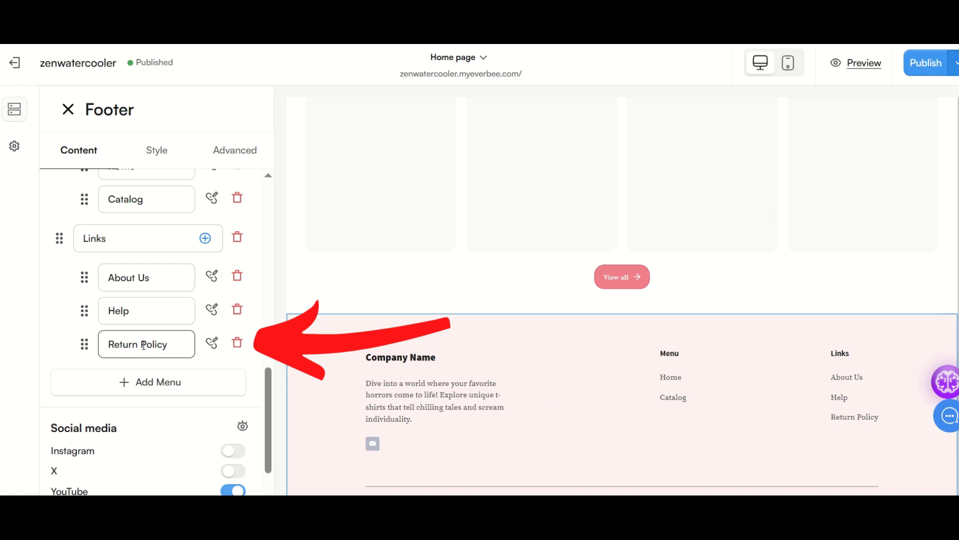
{"action": "left_click_drag", "start_coordinate": [170, 345], "coordinate": [53, 339]}
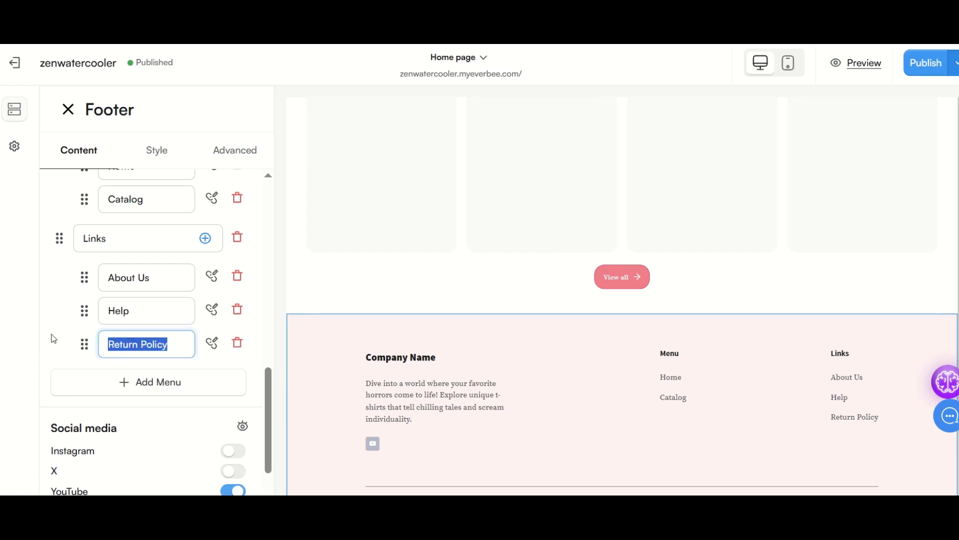
{"action": "type", "text": "Returns"}
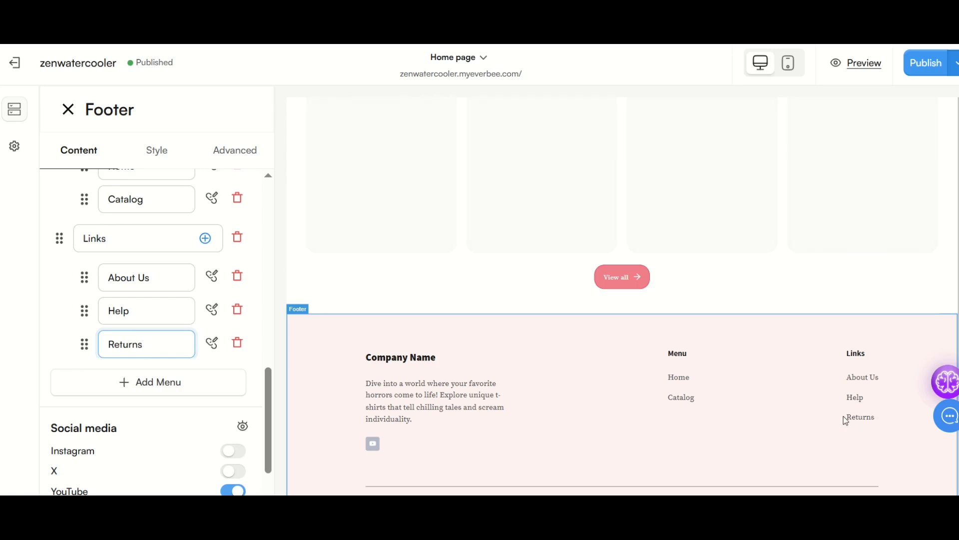
{"action": "left_click", "coordinate": [238, 345]}
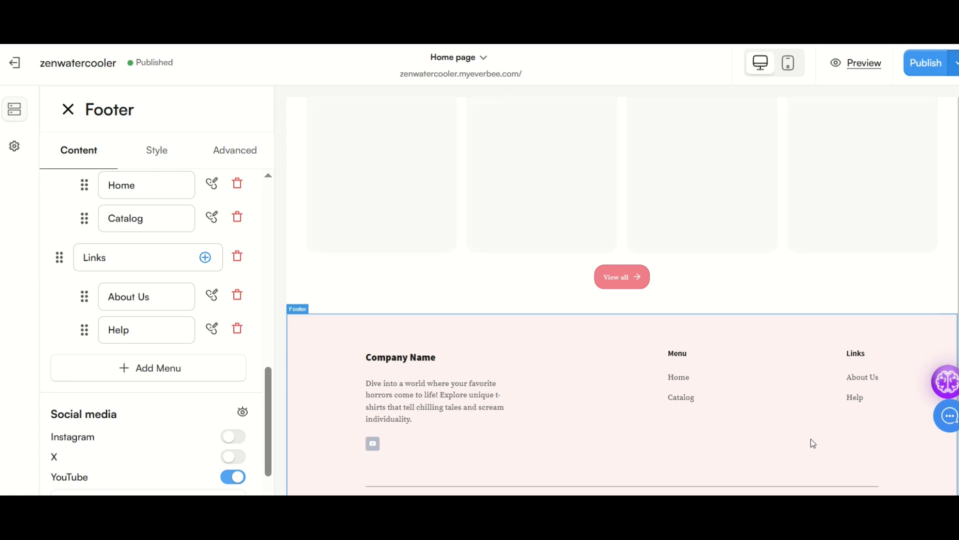
Open the refund policy page in the editor and check its web address.
{"action": "scroll", "coordinate": [552, 402], "scroll_direction": "up", "scroll_amount": 15}
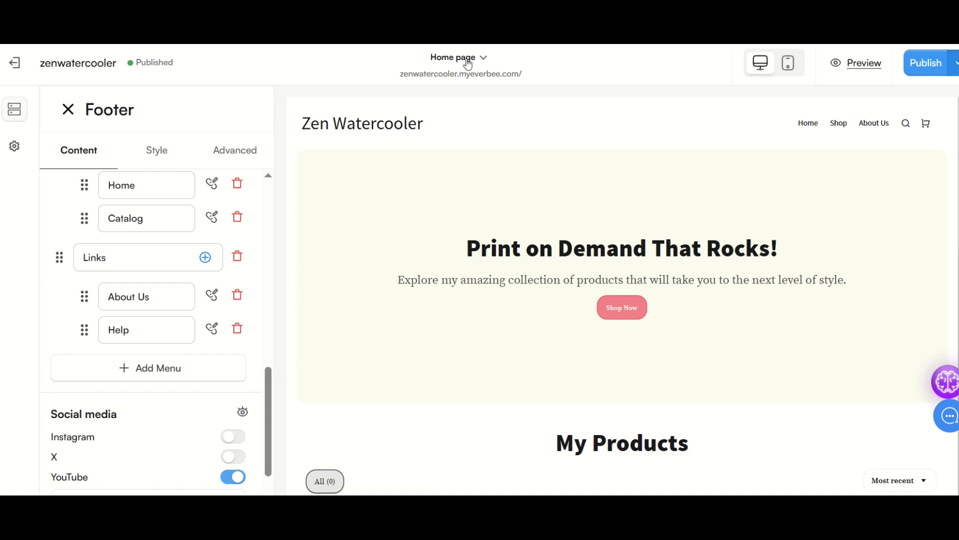
{"action": "left_click", "coordinate": [483, 66]}
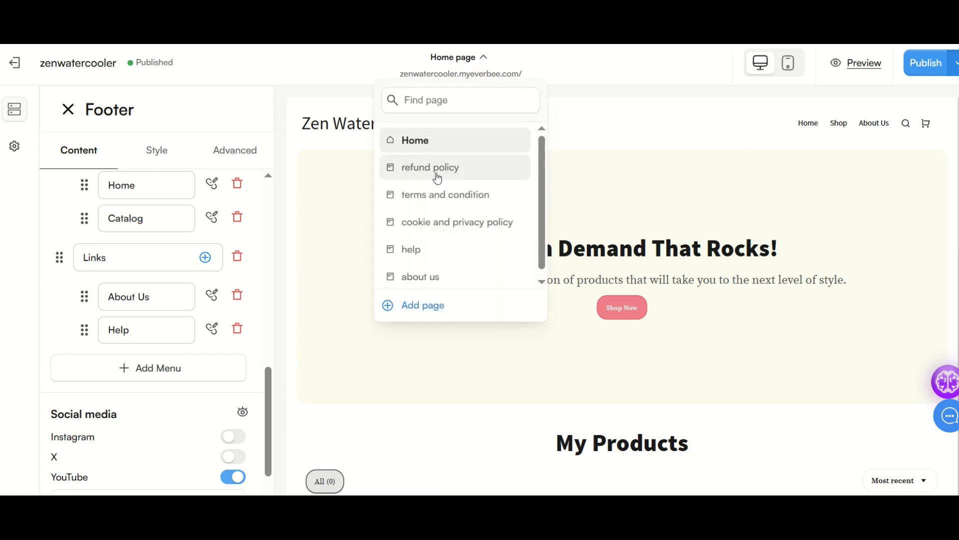
{"action": "left_click", "coordinate": [460, 176]}
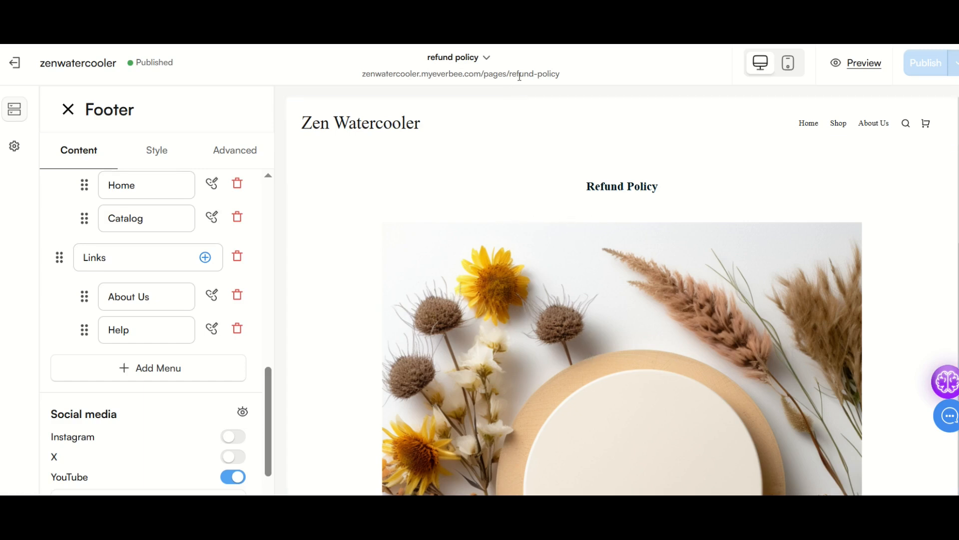
{"action": "left_click_drag", "start_coordinate": [558, 73], "coordinate": [394, 86]}
{"action": "left_click", "coordinate": [388, 73]}
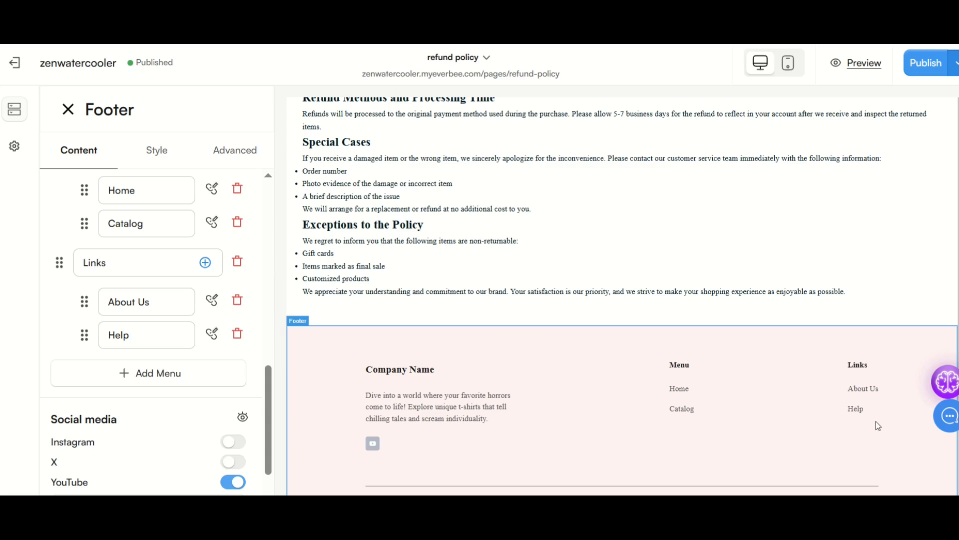
Add a new item named Refund Policy to the footer's Links menu, below Help.
{"action": "scroll", "coordinate": [80, 266], "scroll_direction": "up", "scroll_amount": 2}
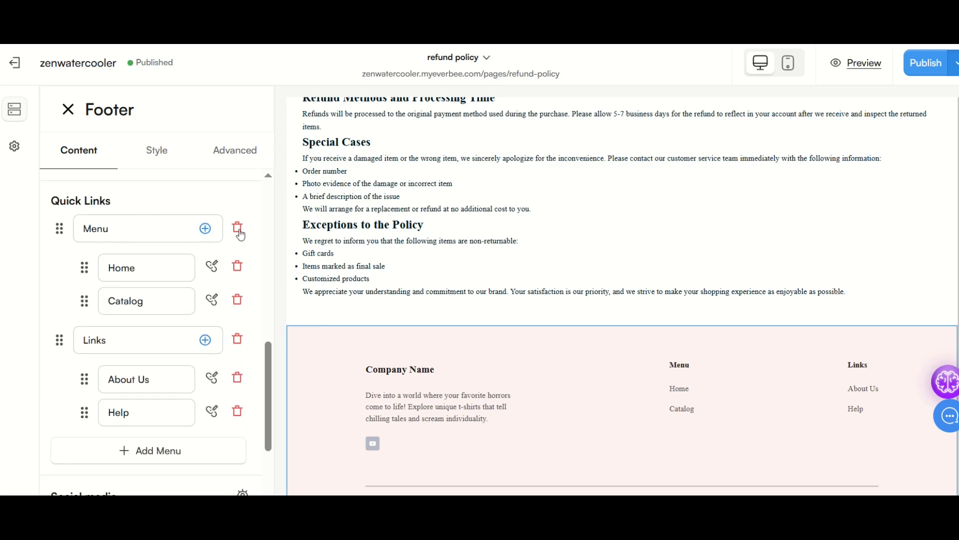
{"action": "scroll", "coordinate": [110, 260], "scroll_direction": "down", "scroll_amount": 3}
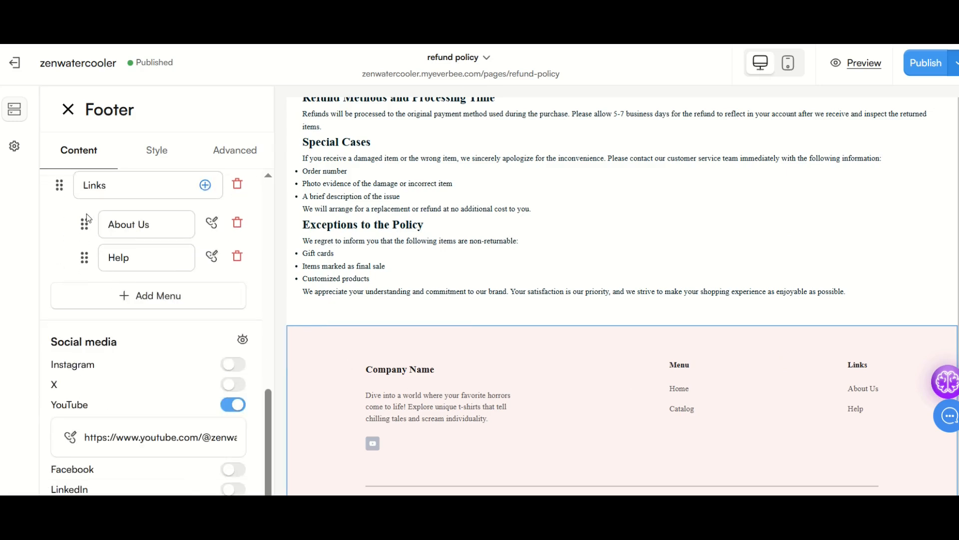
{"action": "scroll", "coordinate": [88, 218], "scroll_direction": "up", "scroll_amount": 2}
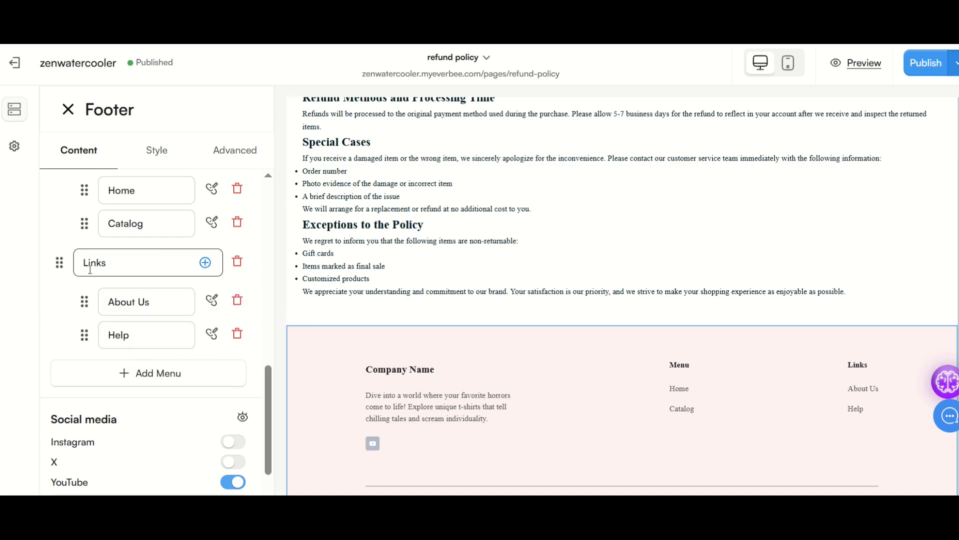
{"action": "left_click", "coordinate": [203, 264]}
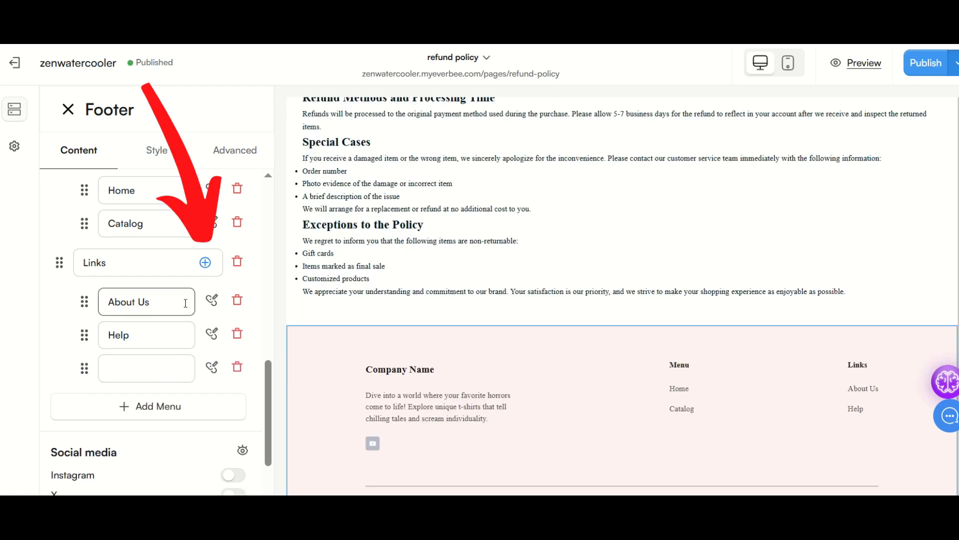
{"action": "left_click", "coordinate": [152, 368]}
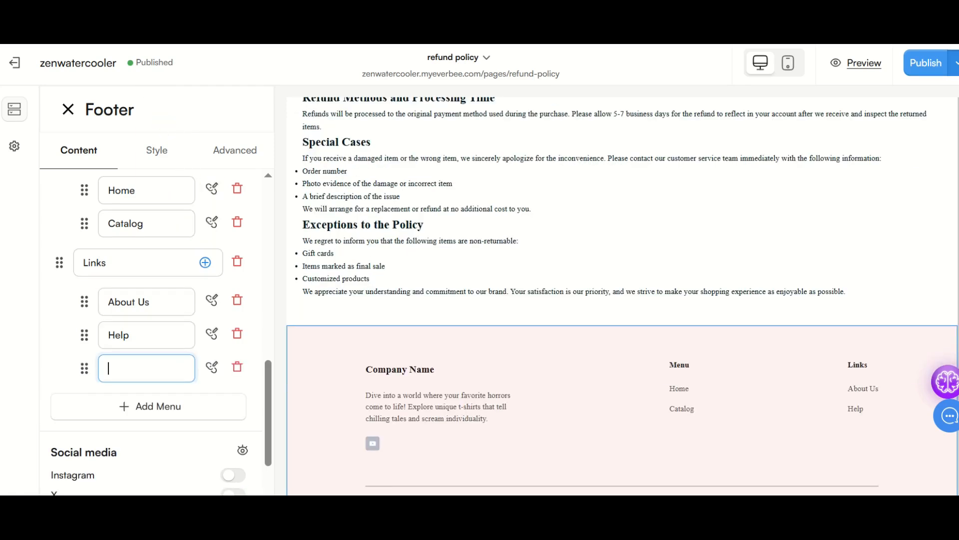
{"action": "type", "text": "Refund Policy"}
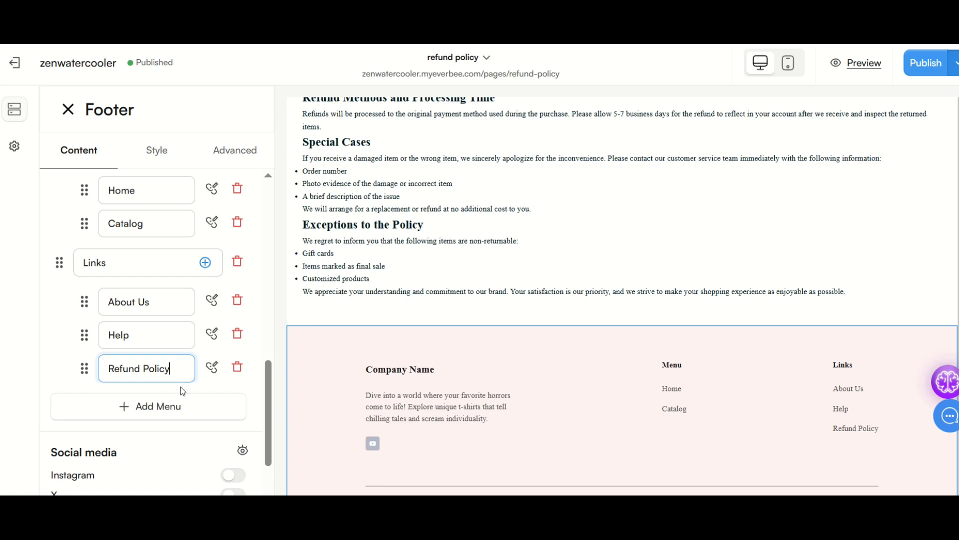
Link the footer's Refund Policy item to the /pages/refund-policy page.
{"action": "left_click", "coordinate": [212, 372]}
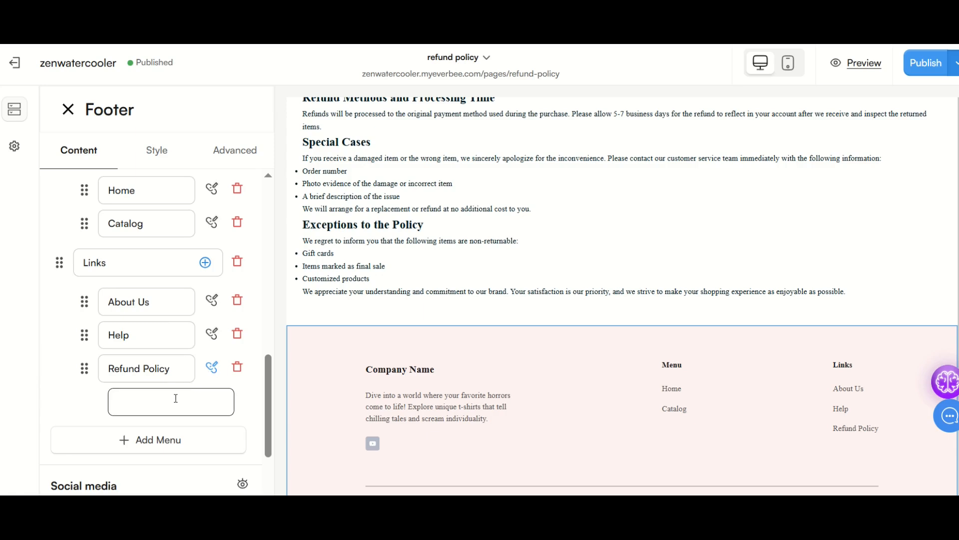
{"action": "scroll", "coordinate": [176, 398], "scroll_direction": "down", "scroll_amount": 2}
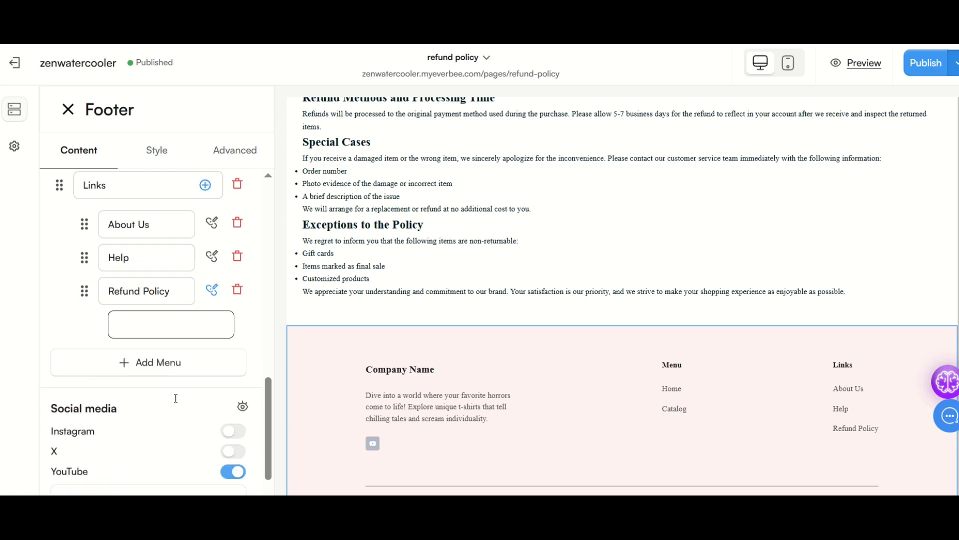
{"action": "left_click", "coordinate": [156, 330]}
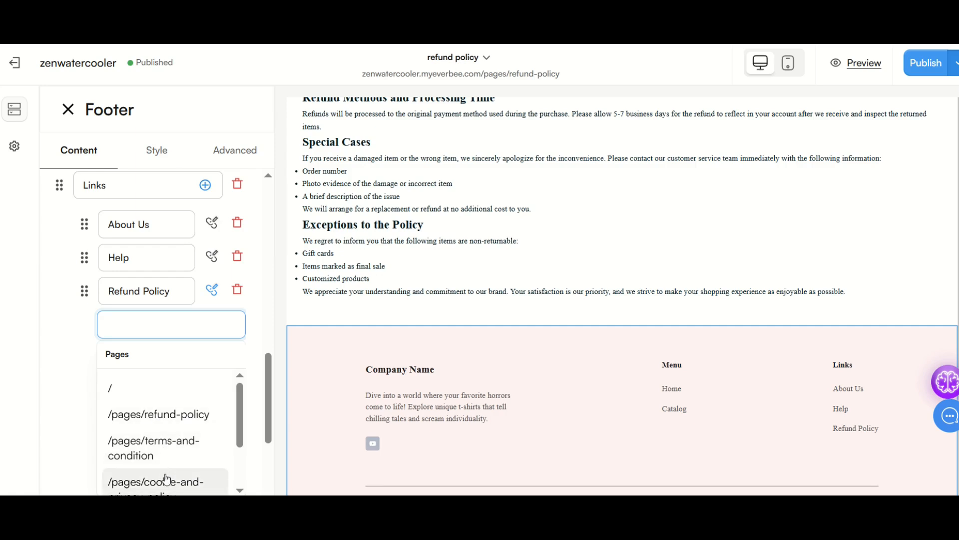
{"action": "left_click", "coordinate": [159, 415]}
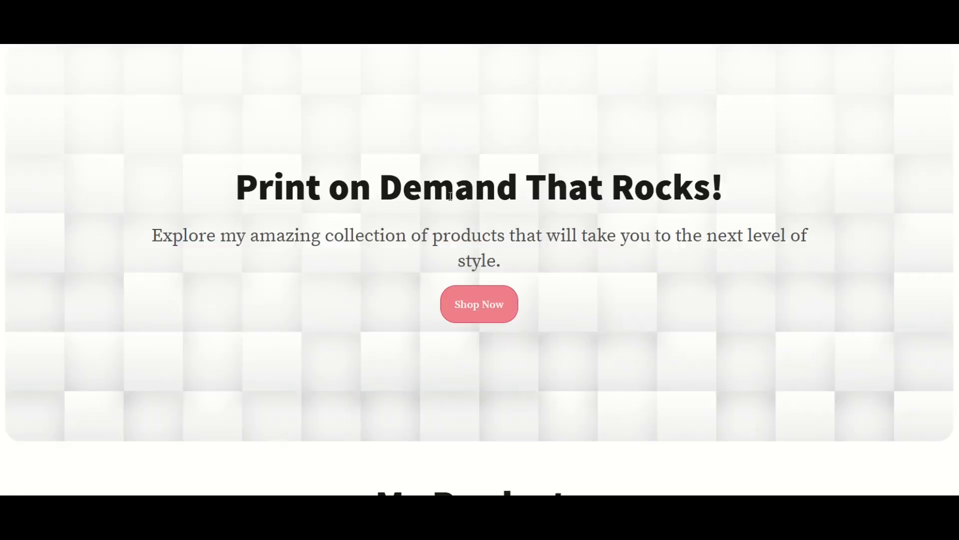
Test the Refund Policy link in the footer of the live home page.
{"action": "scroll", "coordinate": [451, 201], "scroll_direction": "down", "scroll_amount": 6}
{"action": "scroll", "coordinate": [451, 201], "scroll_direction": "down", "scroll_amount": 15}
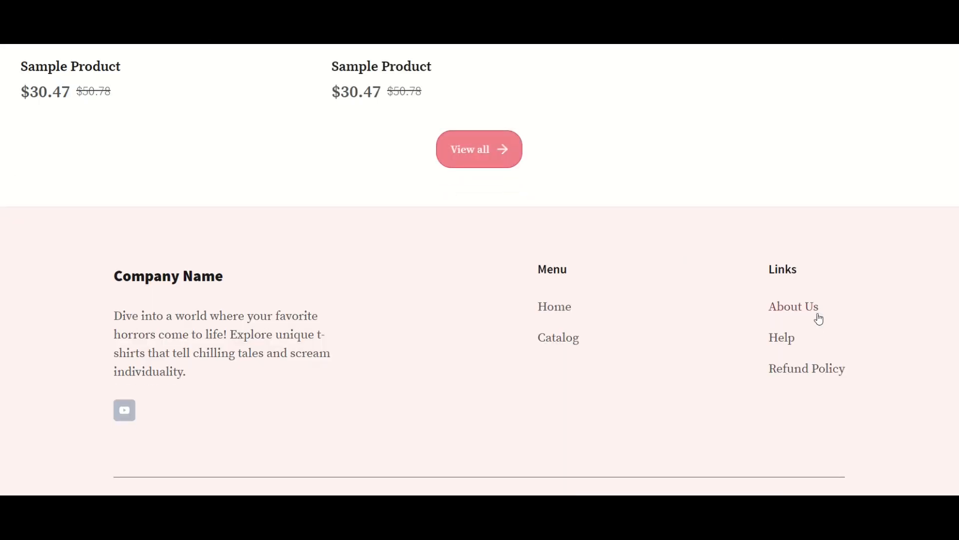
{"action": "left_click", "coordinate": [790, 376]}
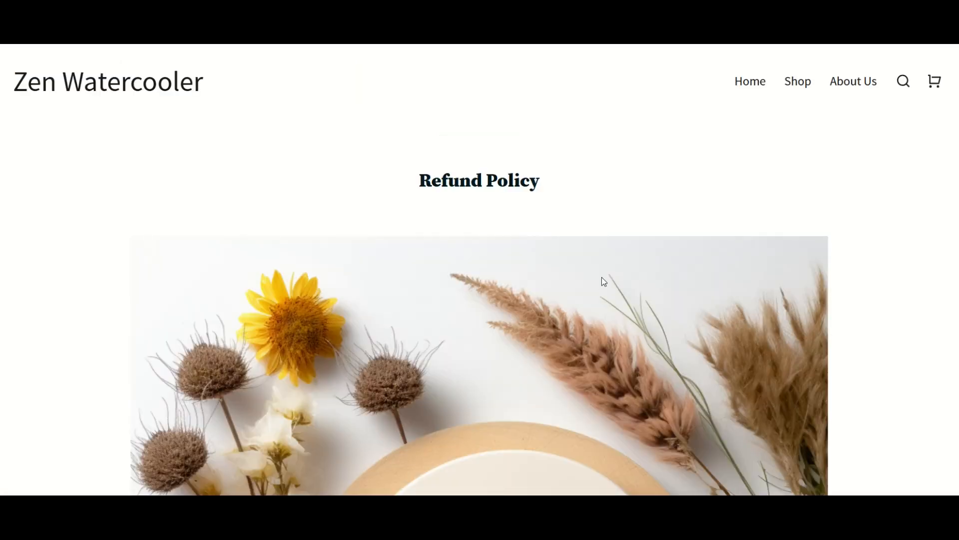